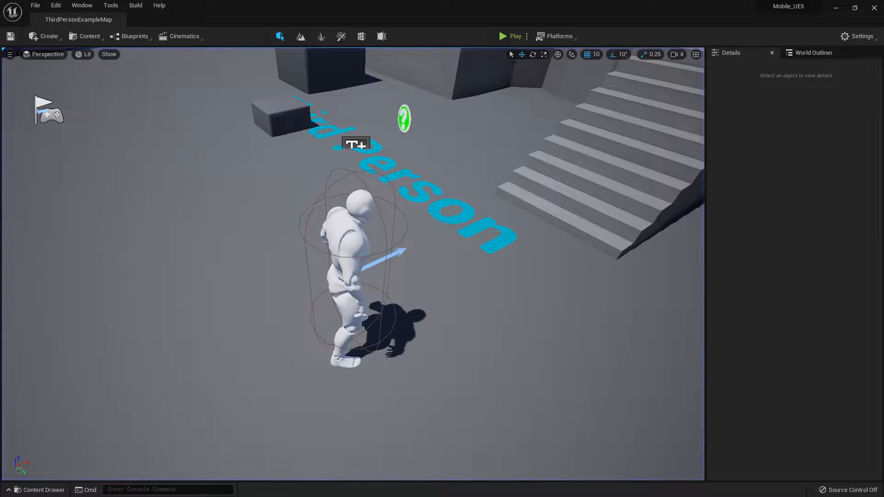
- Play-test the third-person level in Unreal Editor, and review the Backpack low-poly model page on Sketchfab
click(512, 37)
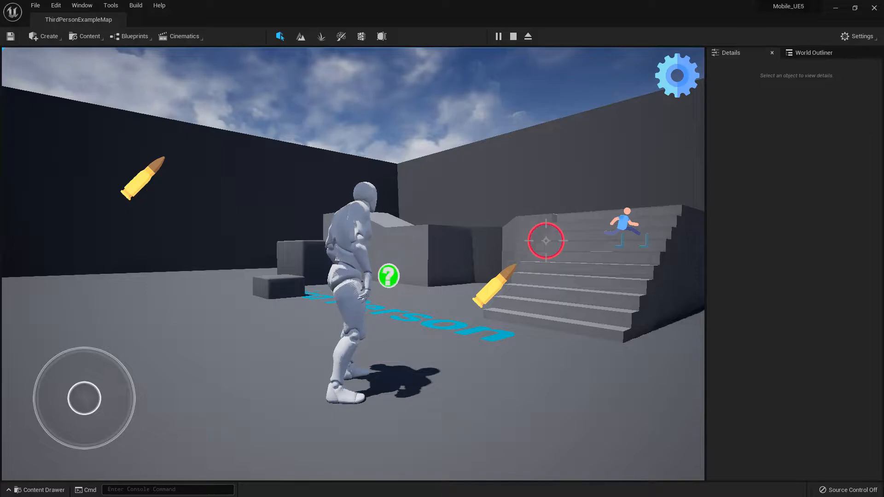
key(Escape)
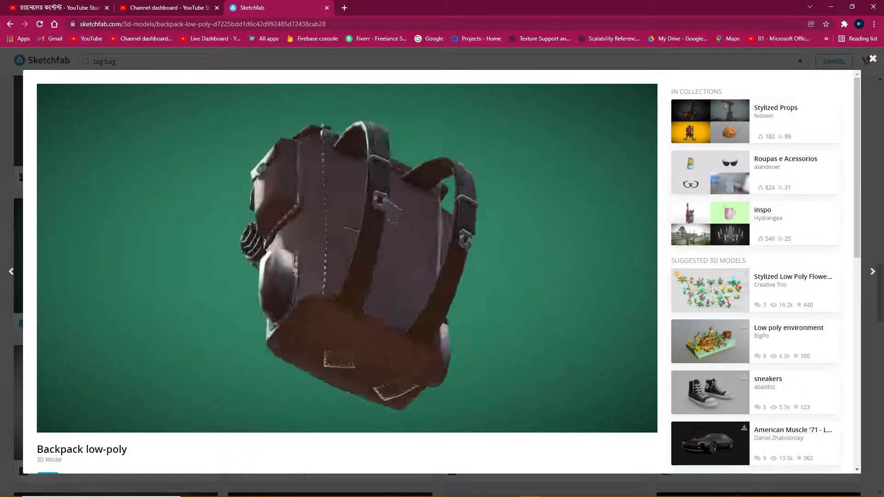
scroll(442, 271, down, 4)
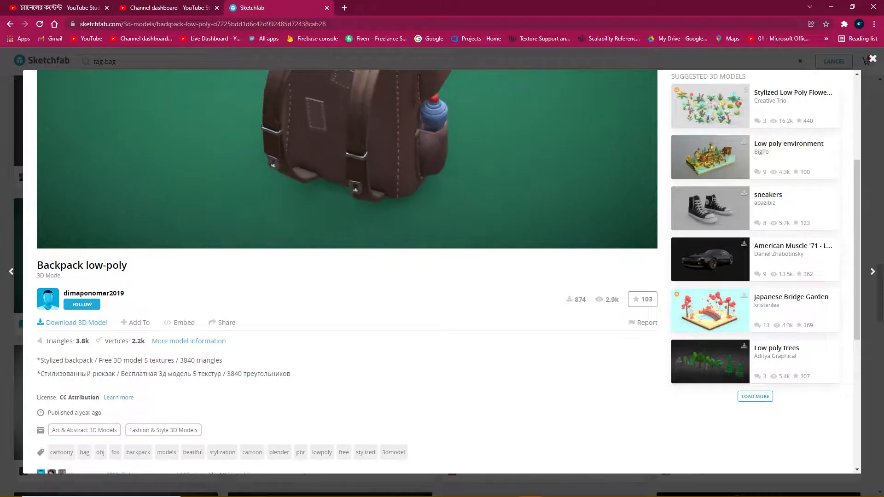
click(831, 7)
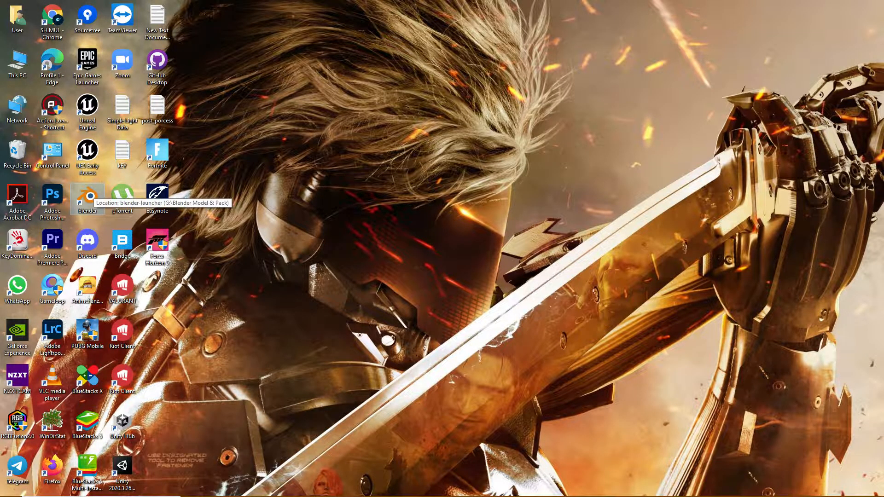
- Open Blender with a General file and delete the default light, camera and cube
double_click(88, 196)
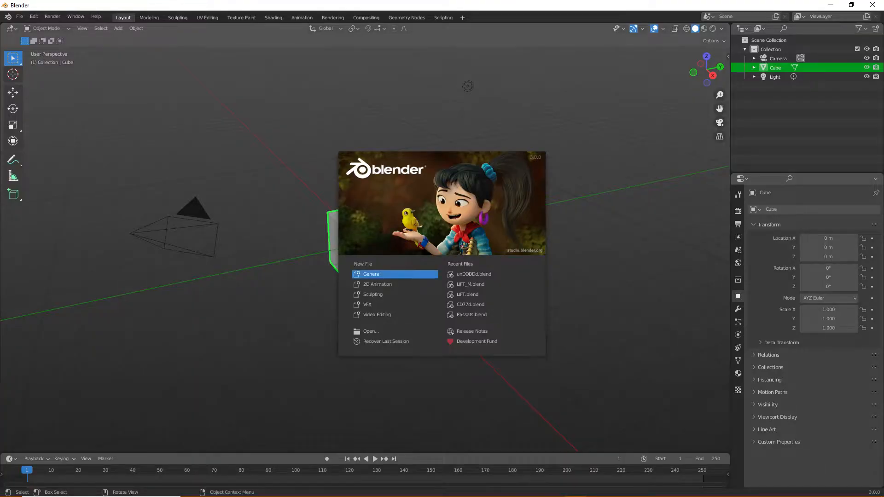
click(394, 274)
click(792, 77)
key(Delete)
click(792, 58)
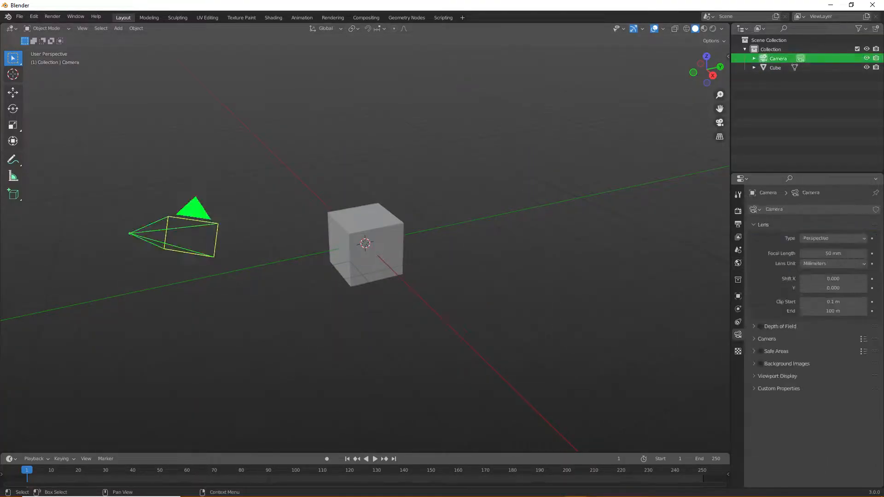
key(Delete)
click(792, 59)
key(Delete)
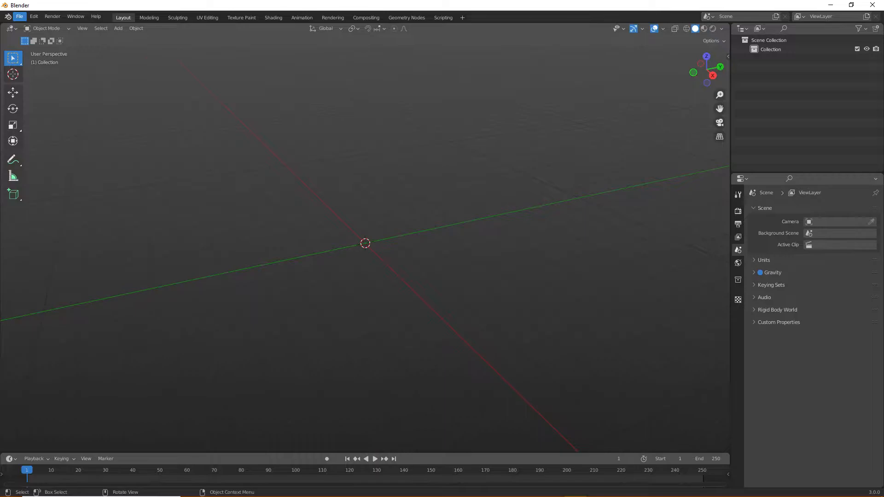
- Import the FBX file low_poly_bag_2.fbx from the source folder in Downloads\Compressed
click(19, 17)
mouse_move(39, 141)
click(127, 213)
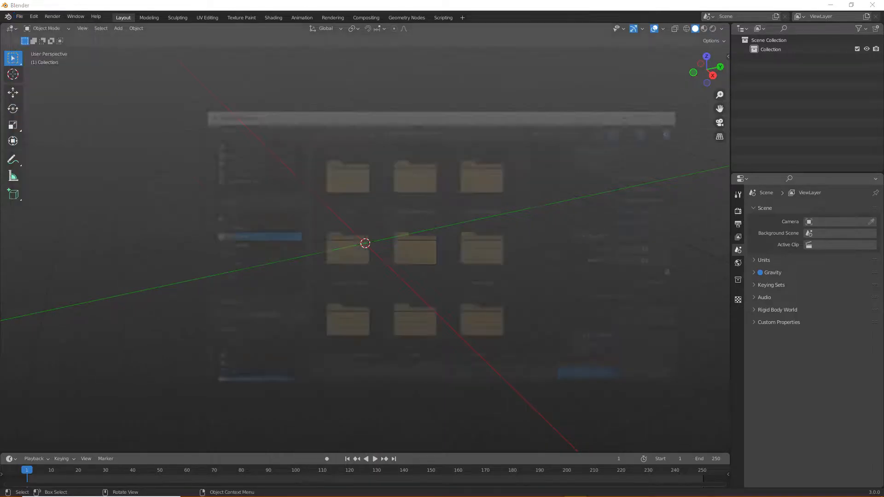
click(235, 245)
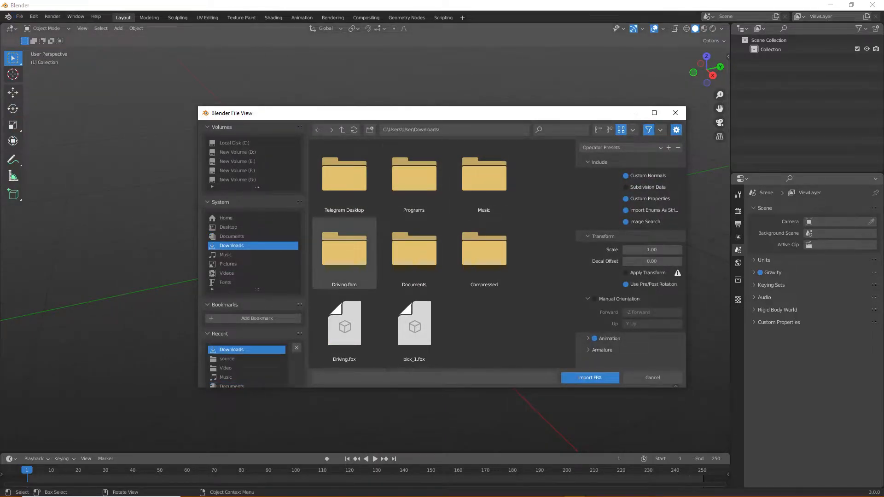
double_click(484, 251)
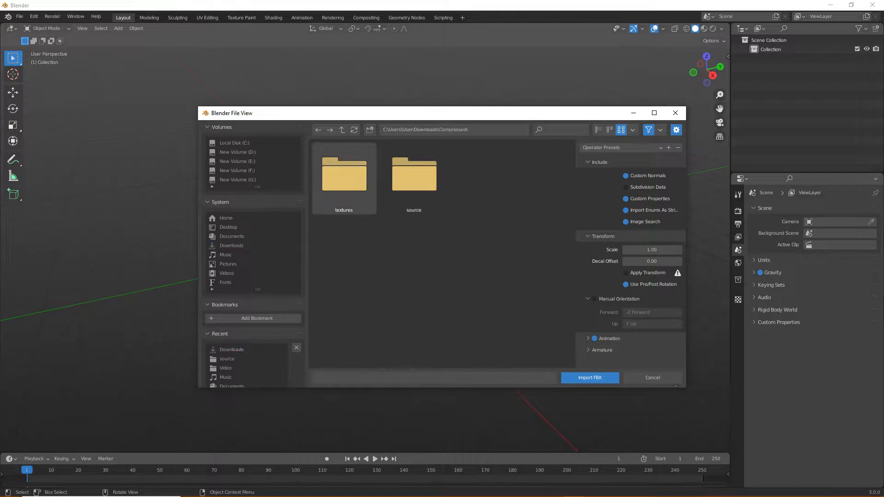
double_click(414, 177)
click(345, 179)
click(590, 377)
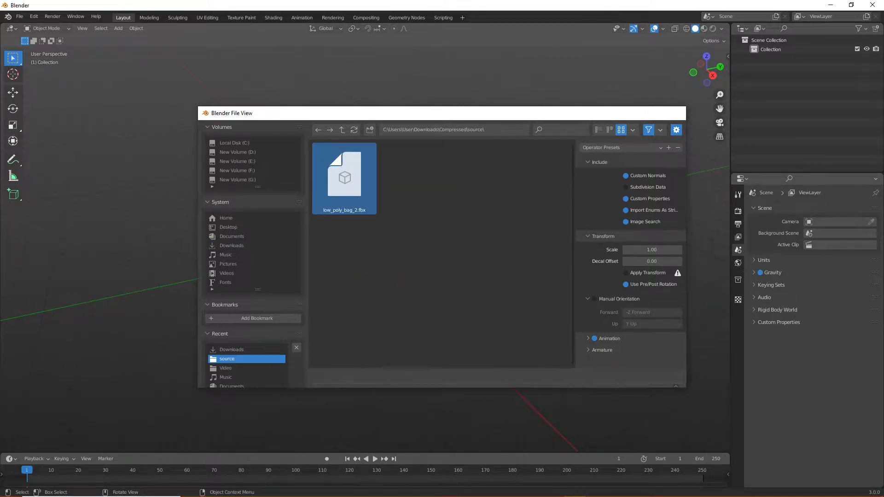
click(552, 331)
middle_drag(566, 185, 539, 159)
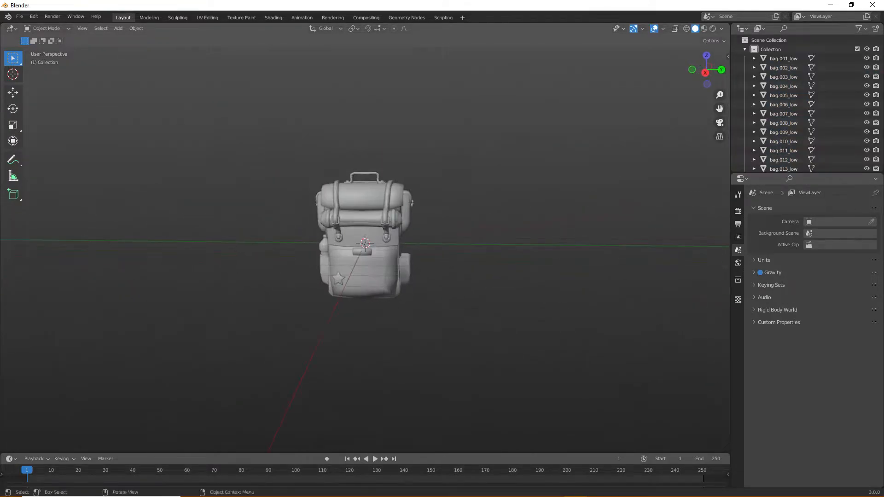
- Join all backpack parts into one mesh with the front bedroll as the active object
drag(606, 144, 332, 414)
mouse_move(332, 414)
middle_down()
mouse_move(251, 434)
mouse_move(328, 429)
middle_up()
key(a)
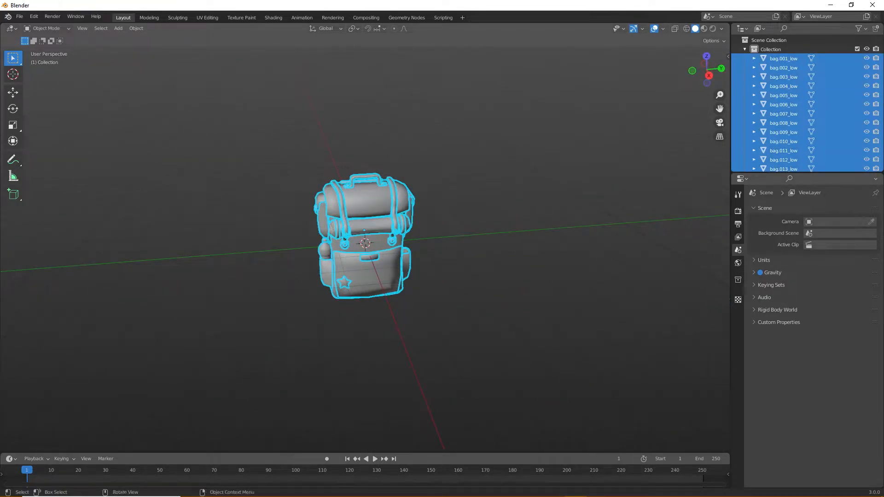
click(372, 225)
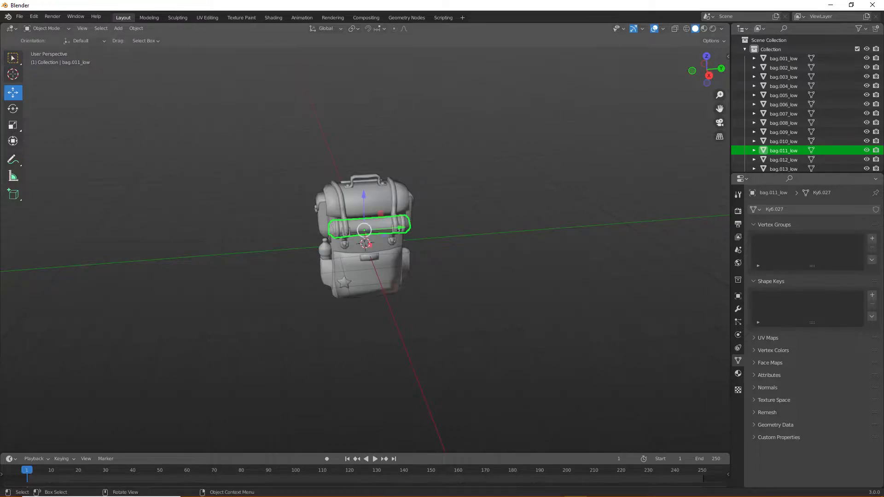
key(a)
key(ctrl+j)
key(alt+a)
mouse_move(451, 286)
middle_down()
mouse_move(265, 283)
mouse_move(451, 282)
middle_up()
key(a)
key(alt+a)
key(a)
- Inspect the joined backpack and its material nodes in the Shading workspace
click(274, 18)
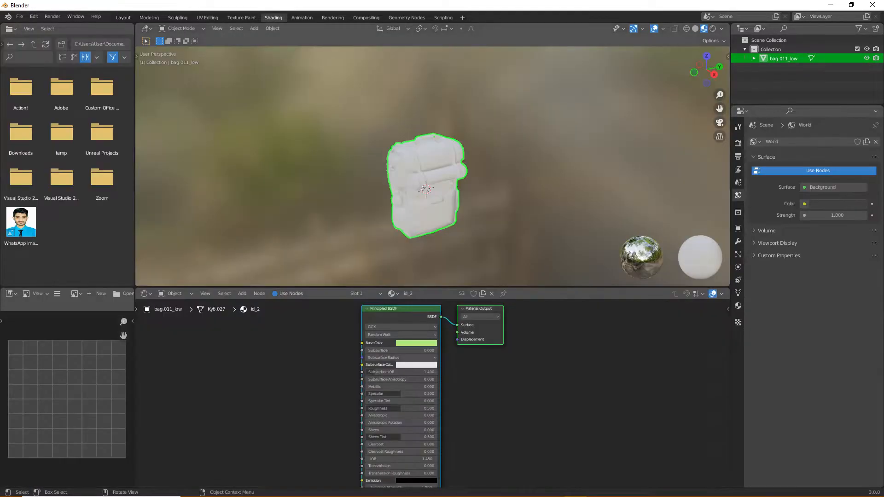
key(alt+a)
mouse_move(488, 198)
middle_down()
mouse_move(389, 174)
mouse_move(504, 211)
mouse_move(444, 177)
middle_up()
scroll(433, 175, up, 3)
scroll(433, 175, up, 2)
key(a)
scroll(433, 175, down, 3)
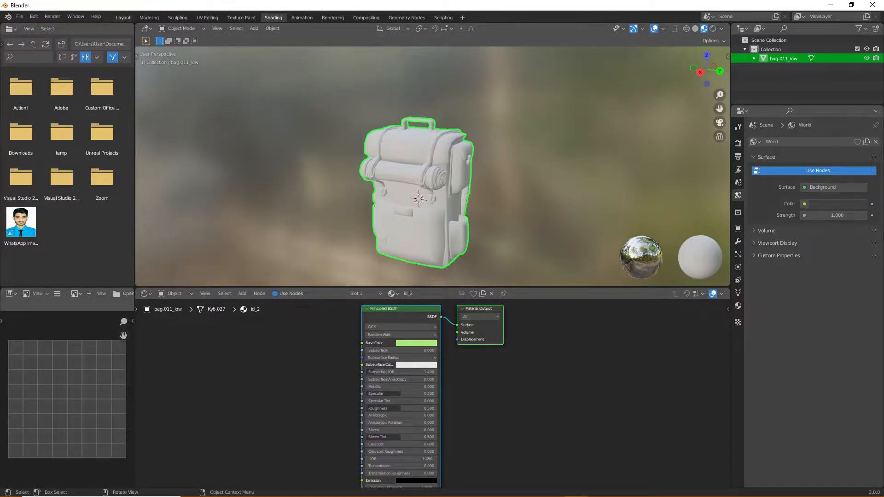
- Return to the Layout workspace and undo the joining of the backpack parts
click(123, 17)
scroll(365, 234, up, 2)
middle_drag(405, 244, 361, 226)
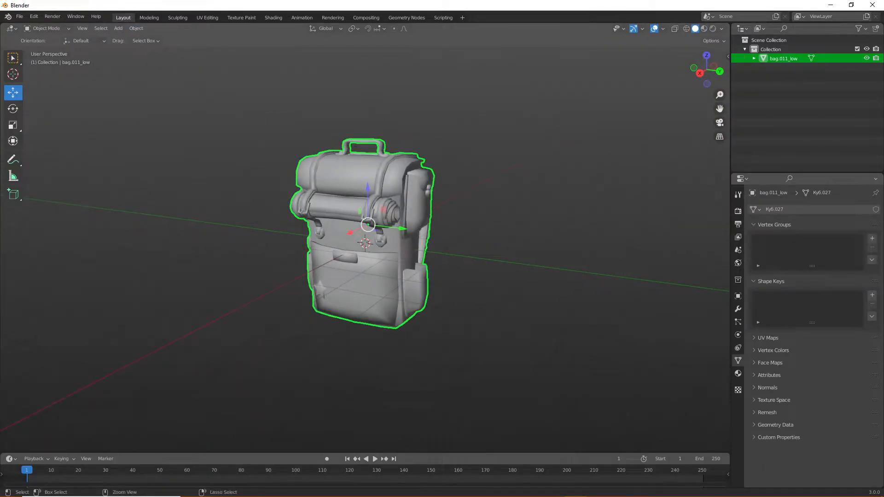
key(a)
key(a)
key(a)
key(a)
key(a)
key(a)
key(a)
click(359, 286)
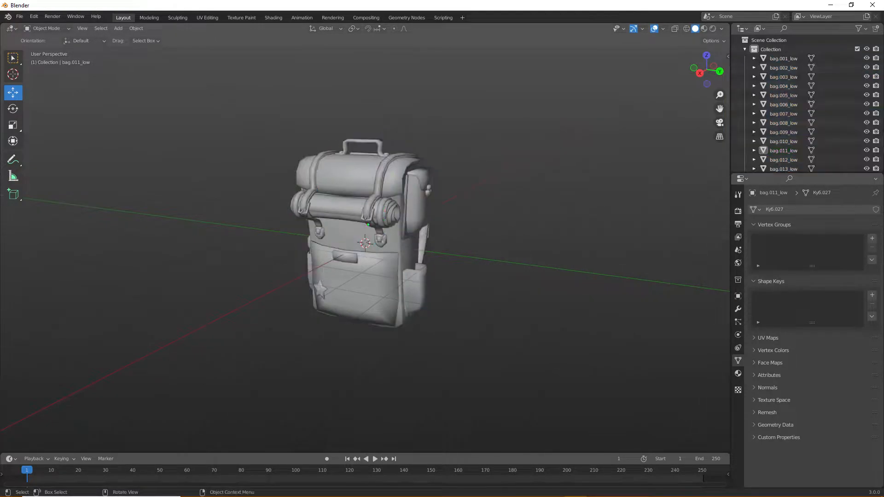
- Make the backpack's main body, bag_low, the active object
middle_drag(358, 287, 311, 307)
click(387, 259)
middle_drag(386, 258, 399, 248)
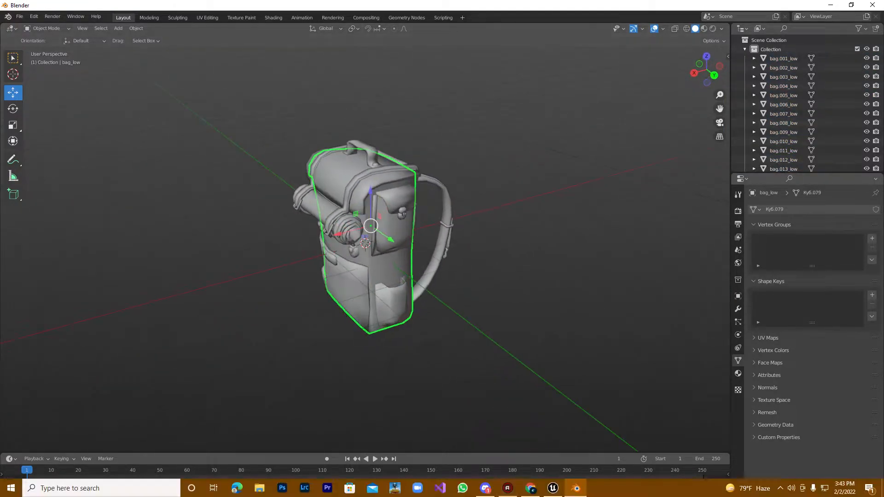
- Switch to the browser and examine the textured backpack's front in the Sketchfab 3D preview
click(530, 488)
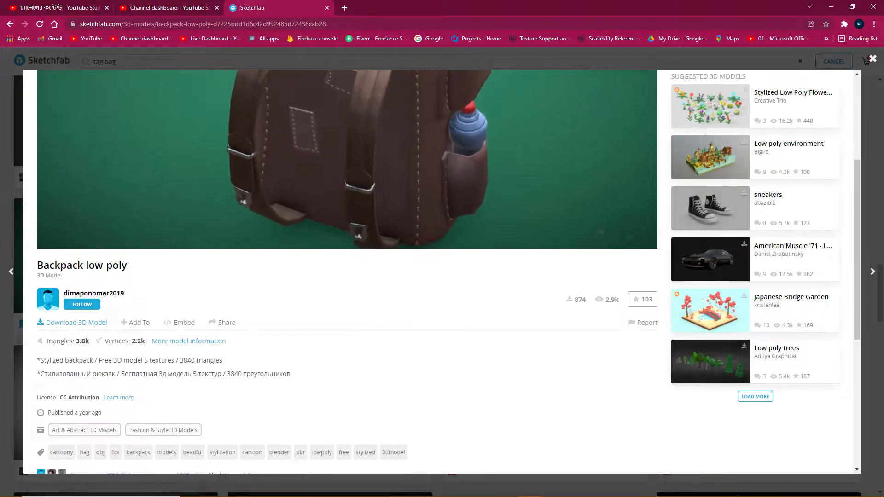
drag(414, 157, 221, 159)
scroll(345, 159, down, 4)
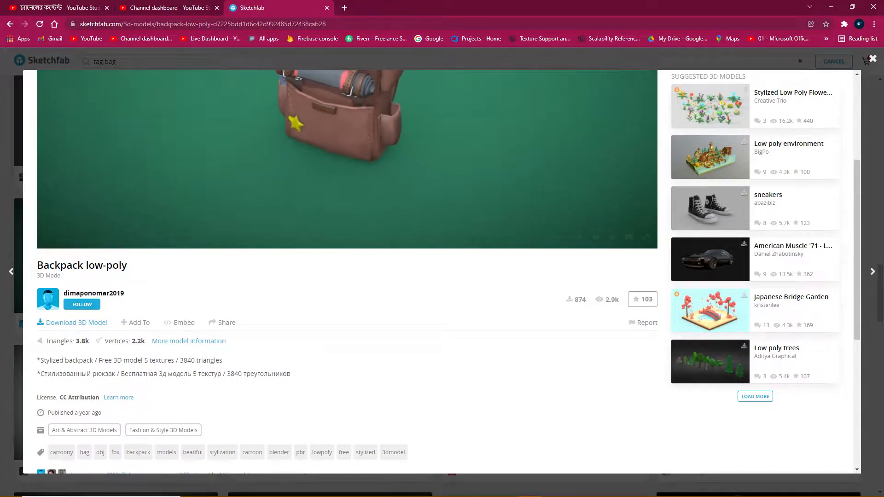
drag(345, 138, 341, 207)
- Switch to File Explorer and view the texture 1001_albedo.jpg in the Downloads\Compressed textures folder
key(super)
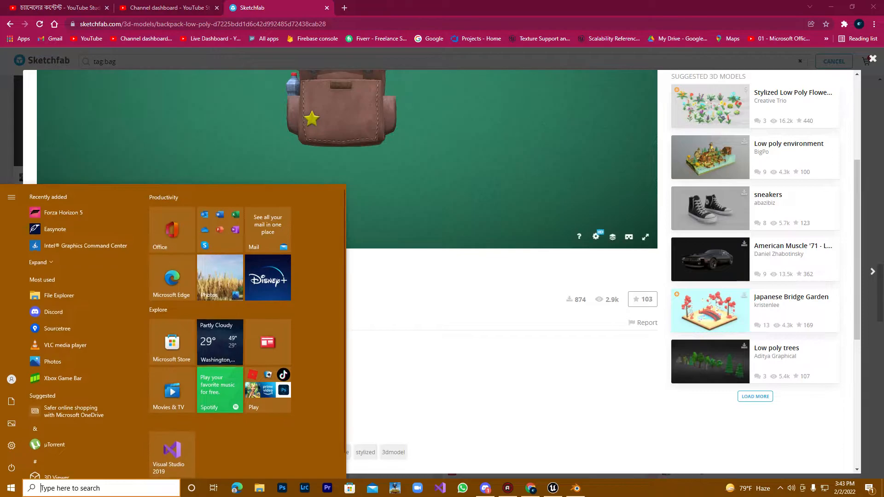
click(259, 488)
click(37, 118)
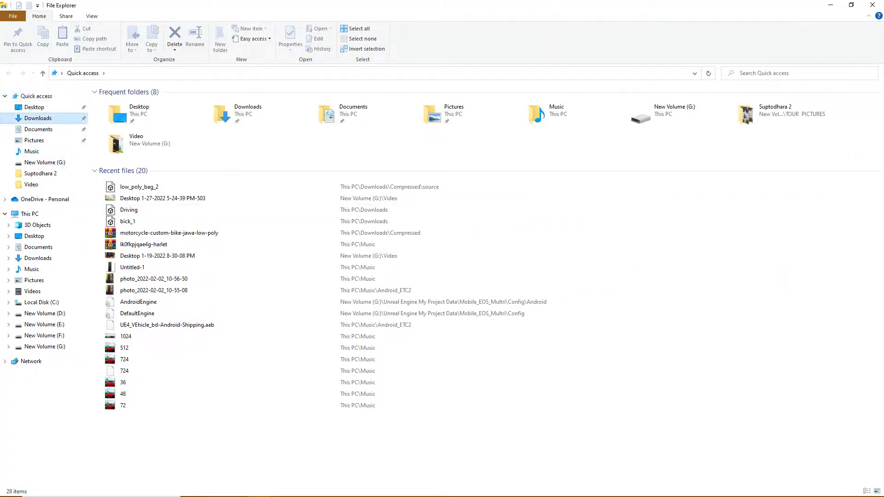
double_click(122, 135)
double_click(169, 111)
double_click(119, 110)
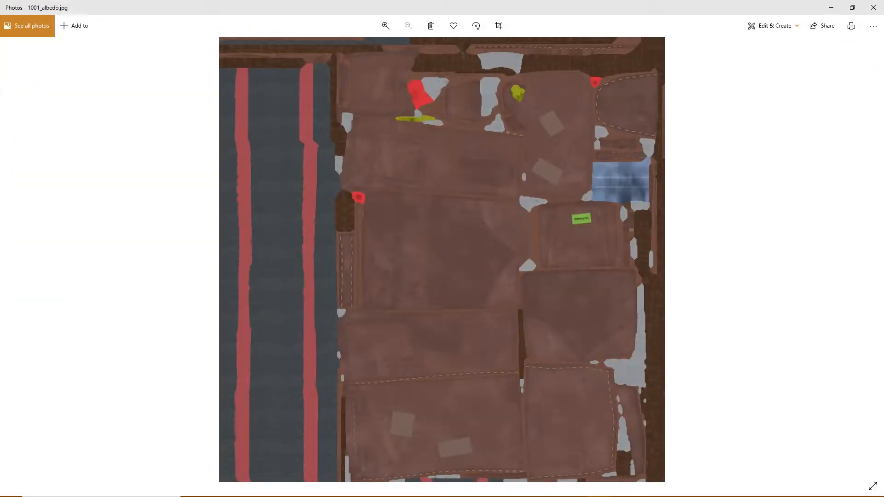
click(873, 8)
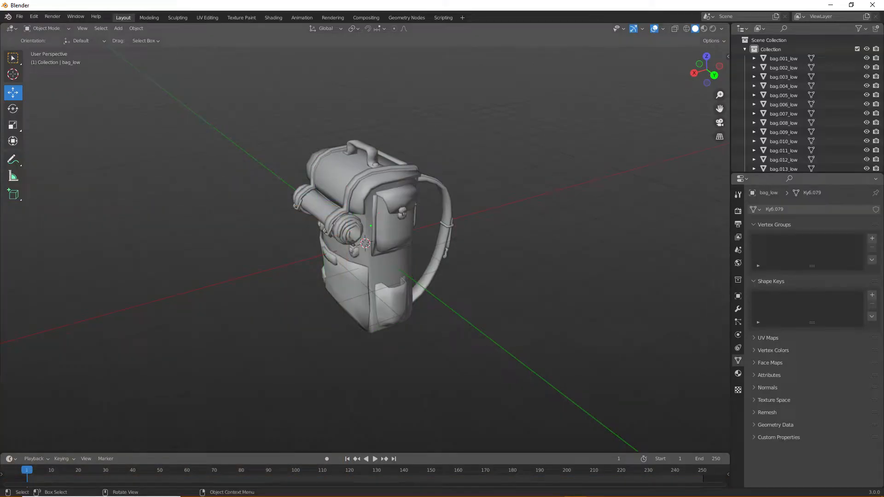
- Back in Blender, join all backpack parts into the single object bag_low
key(shift+a)
key(Escape)
key(a)
key(ctrl+j)
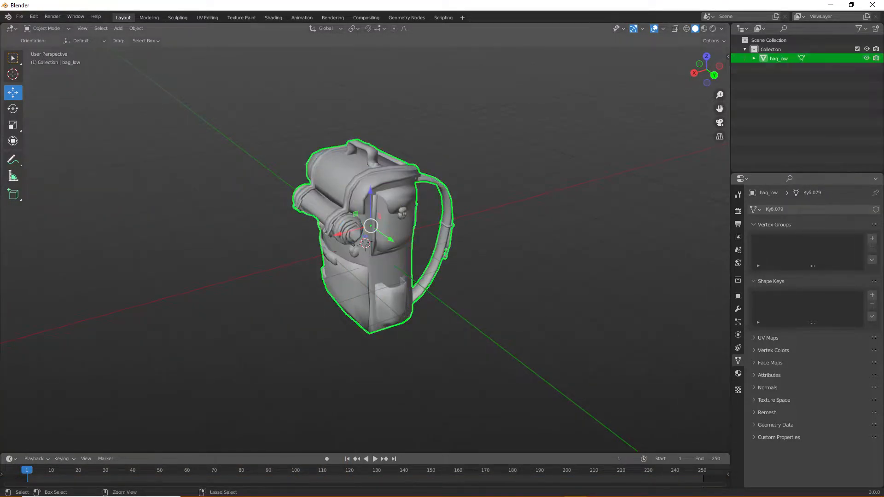
click(19, 16)
mouse_move(46, 150)
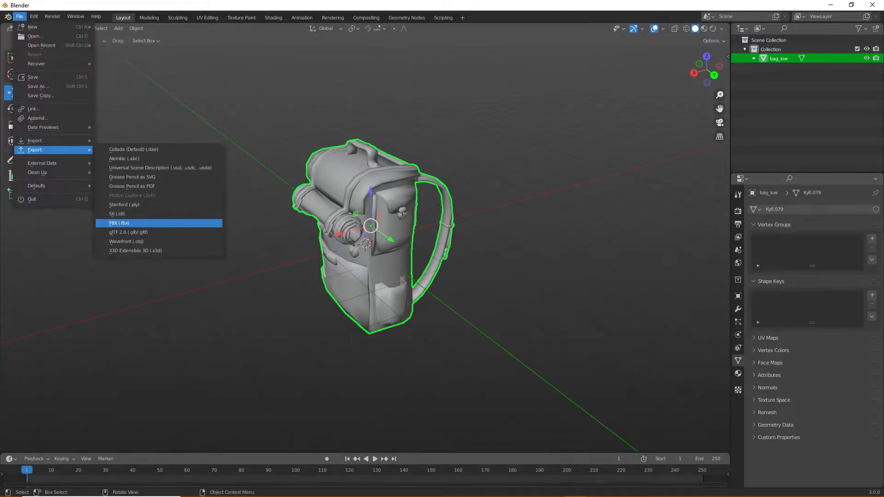
click(124, 214)
click(675, 113)
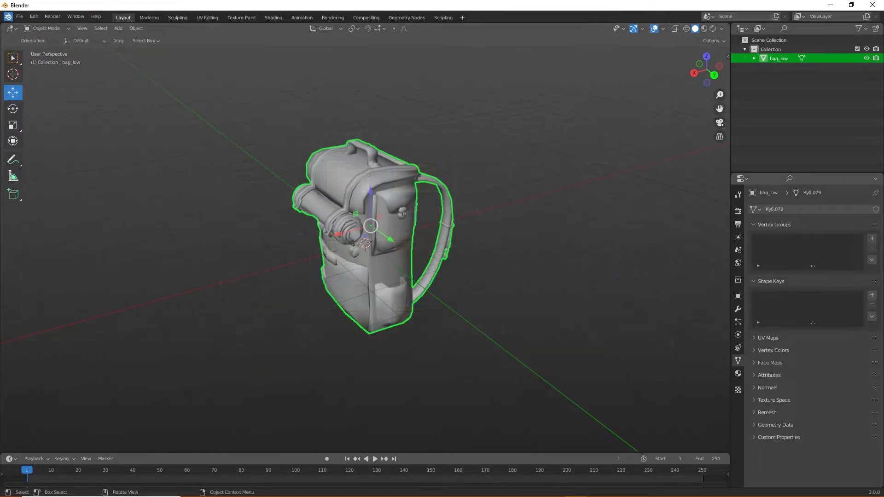
- Export the joined backpack as bag.fbx to the Downloads folder
click(20, 17)
mouse_move(44, 141)
click(129, 222)
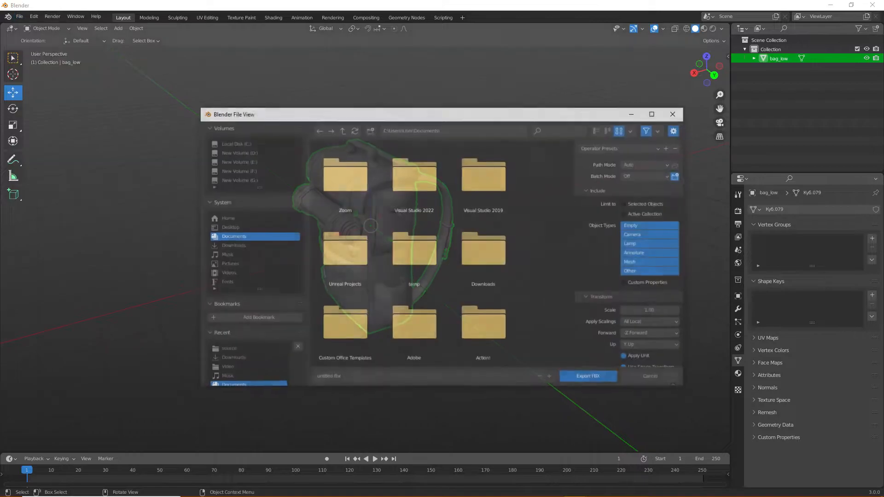
click(235, 246)
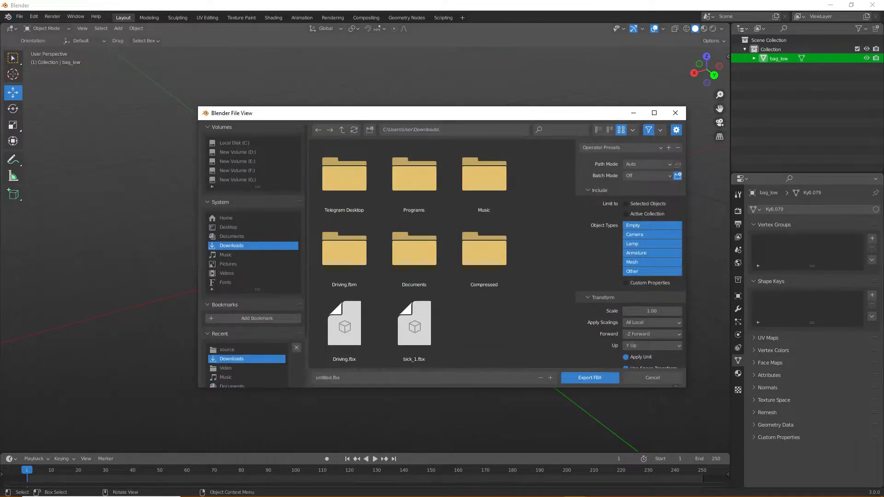
click(339, 378)
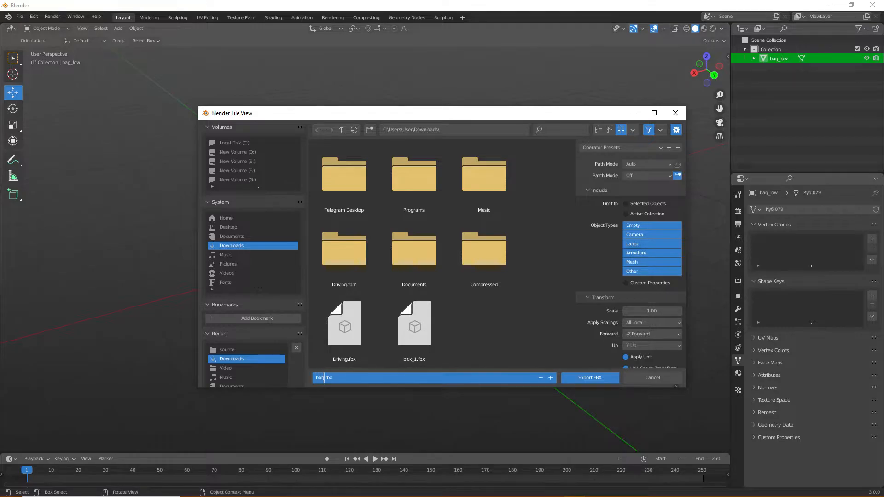
click(590, 377)
click(590, 378)
- Switch to Unreal Engine and import bag.fbx from Downloads as a static mesh into the Content/bag folder with default options
key(super)
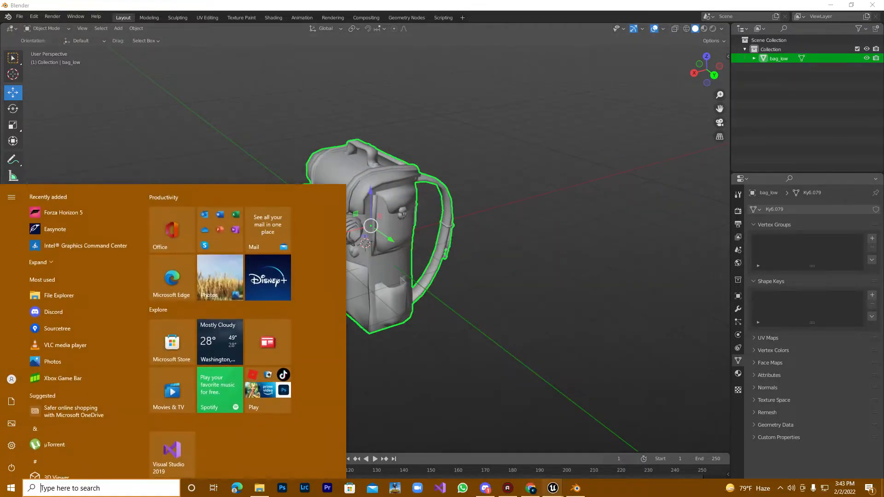
mouse_move(552, 488)
click(502, 447)
key(ctrl+space)
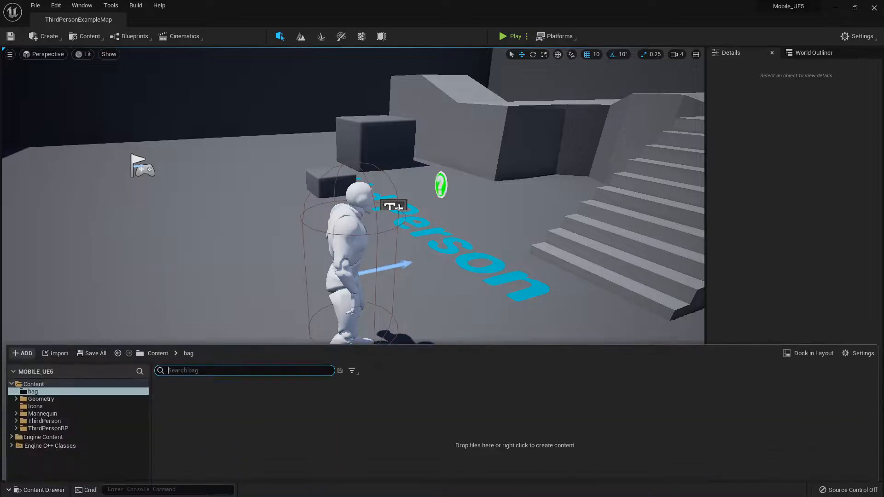
right_click(177, 397)
click(228, 148)
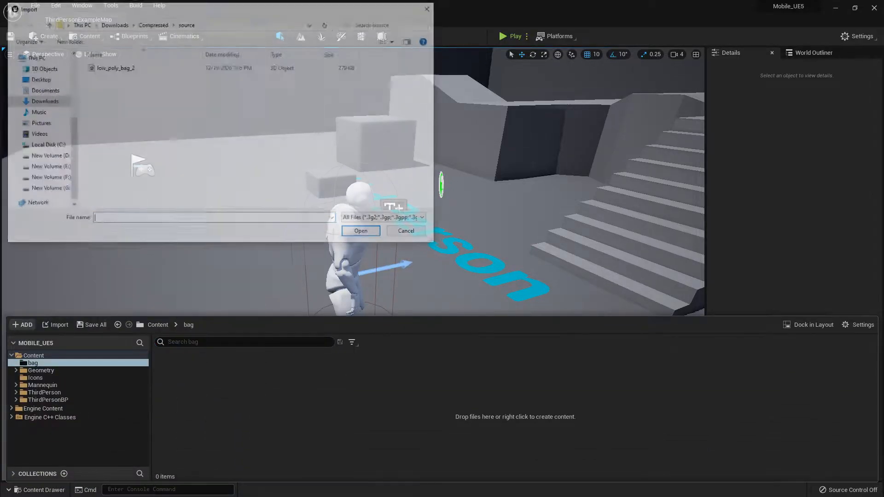
click(106, 65)
click(42, 101)
double_click(117, 80)
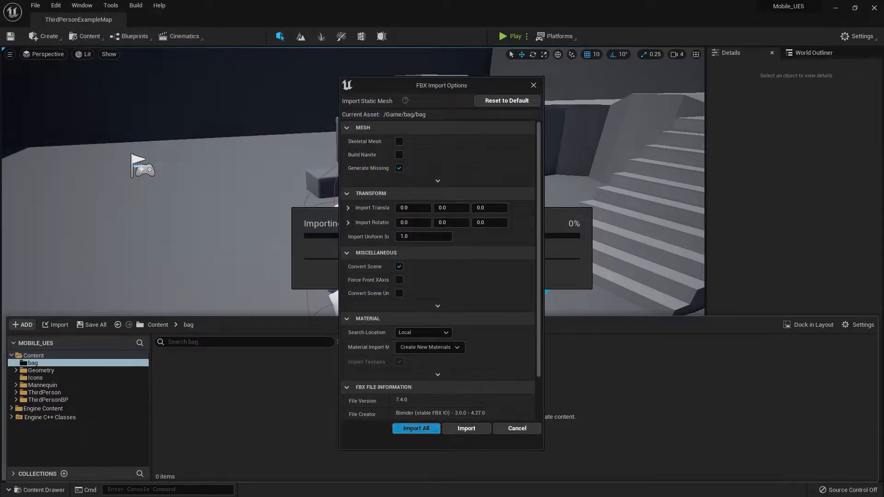
click(416, 429)
click(662, 118)
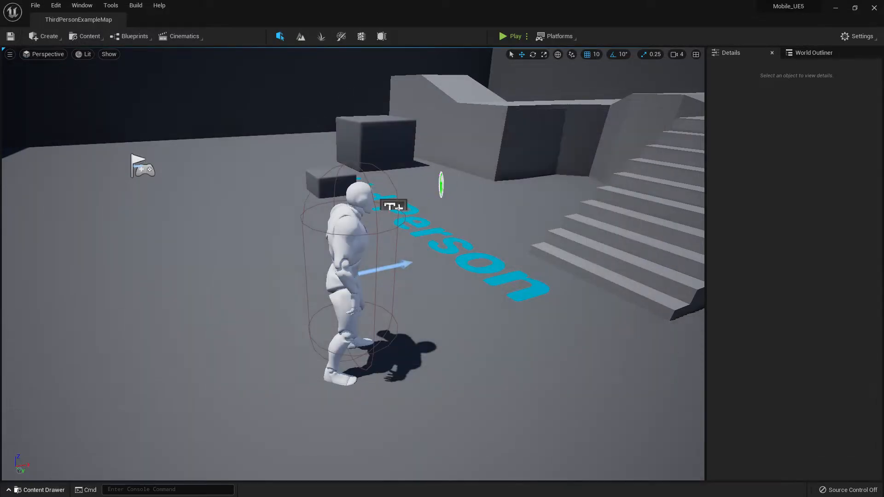
- Import the 1001_albedo, 1001_AO, 1001_metallic, 1001_normal and 1001_roughness textures into the bag folder and save all assets
key(ctrl+space)
right_click(276, 373)
click(320, 144)
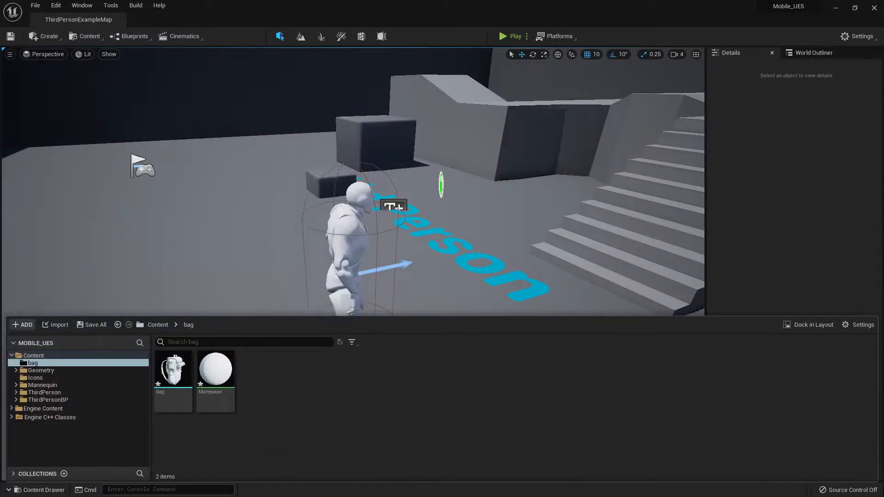
double_click(111, 109)
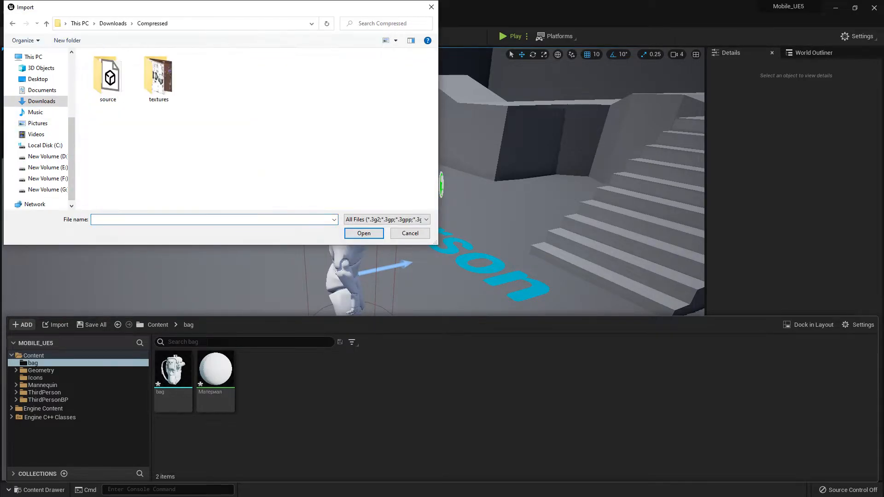
double_click(159, 78)
click(109, 78)
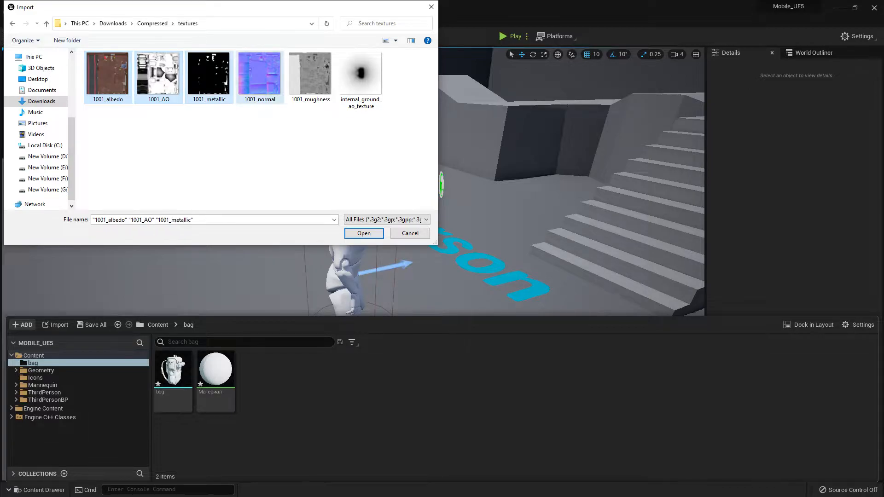
click(364, 233)
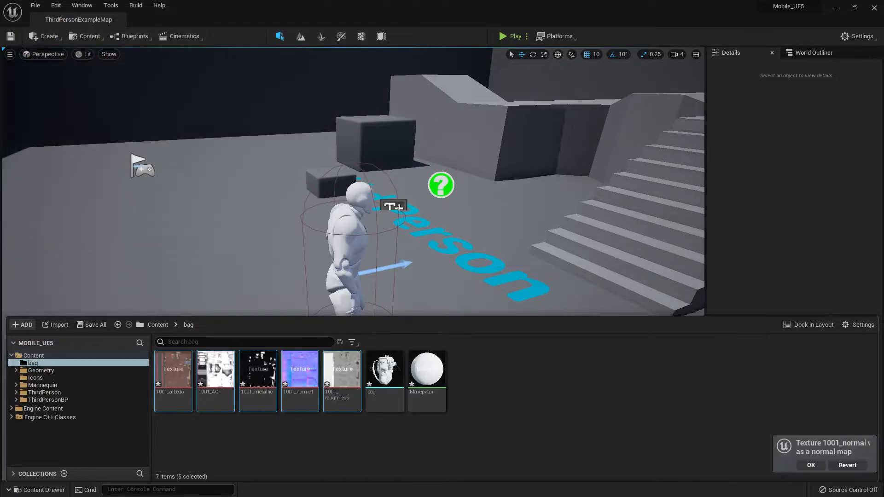
click(100, 325)
click(498, 354)
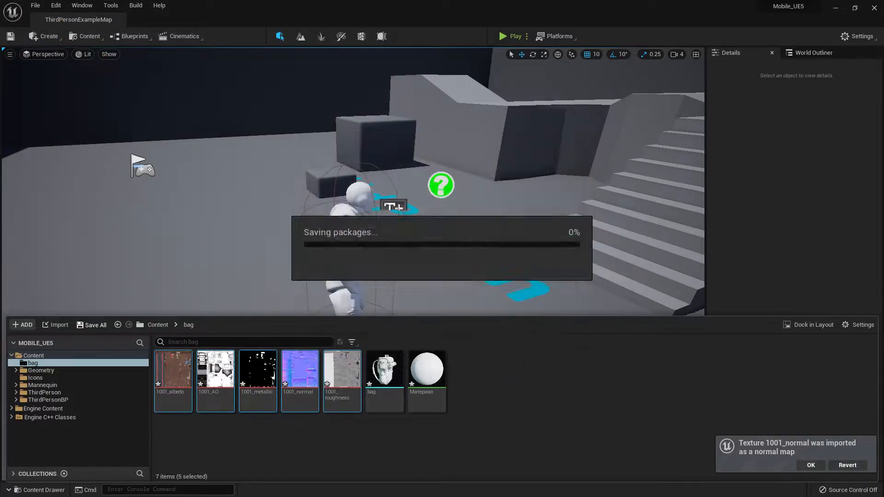
- Open the imported material Материал and delete the default node feeding its Base Color
double_click(426, 375)
right_drag(489, 184, 505, 213)
drag(504, 213, 623, 214)
click(484, 139)
key(Delete)
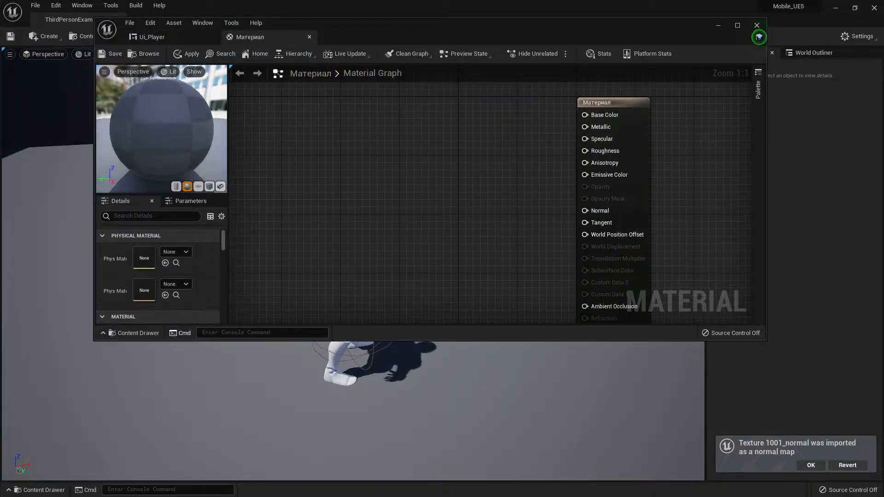
- Connect the 1001_albedo texture's RGB output to the material's Base Color, and save and close the material
key(ctrl+space)
drag(233, 271, 391, 111)
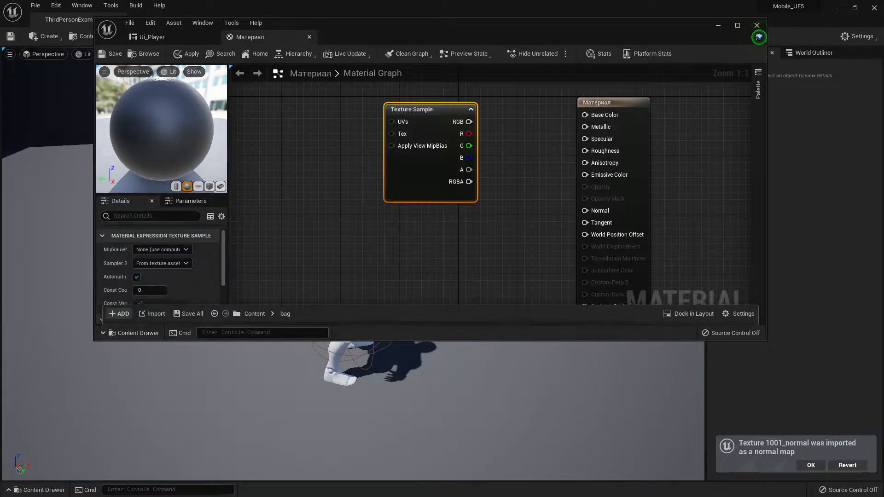
drag(584, 114, 584, 115)
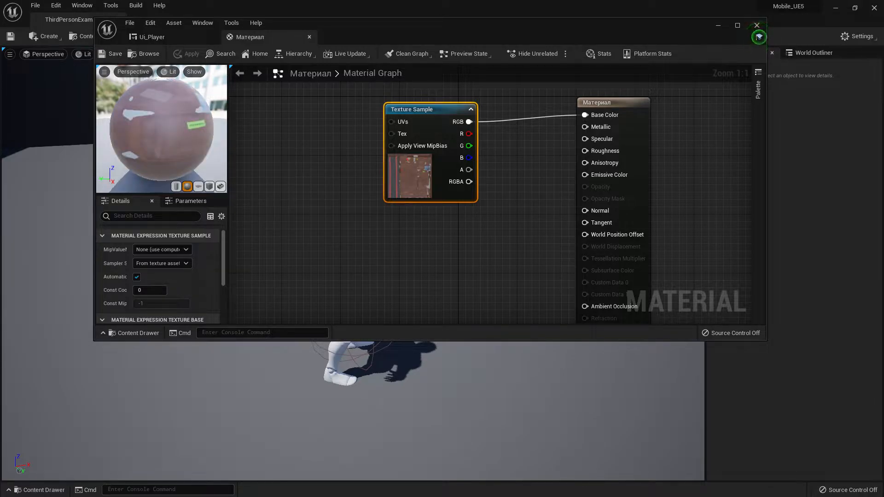
click(756, 24)
- Try the bag mesh in the level beside the character, rotated 180° about the vertical axis, and delete it from the level
key(ctrl+space)
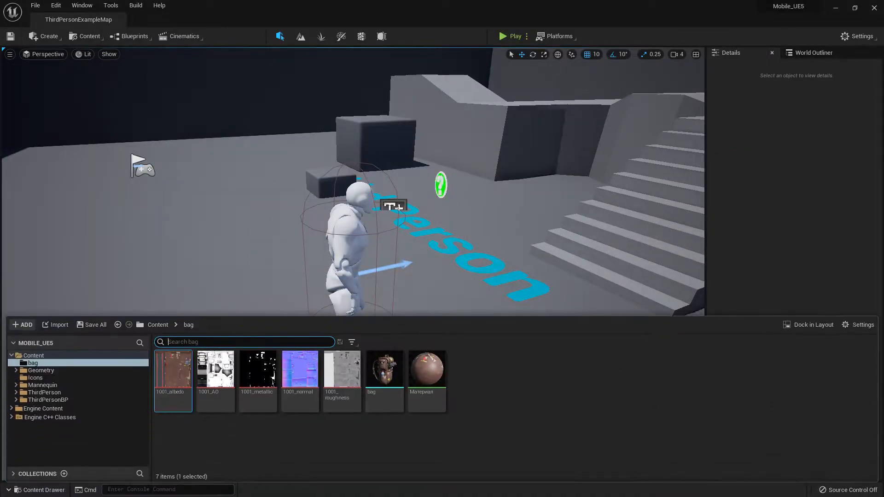
drag(386, 369, 395, 235)
key(e)
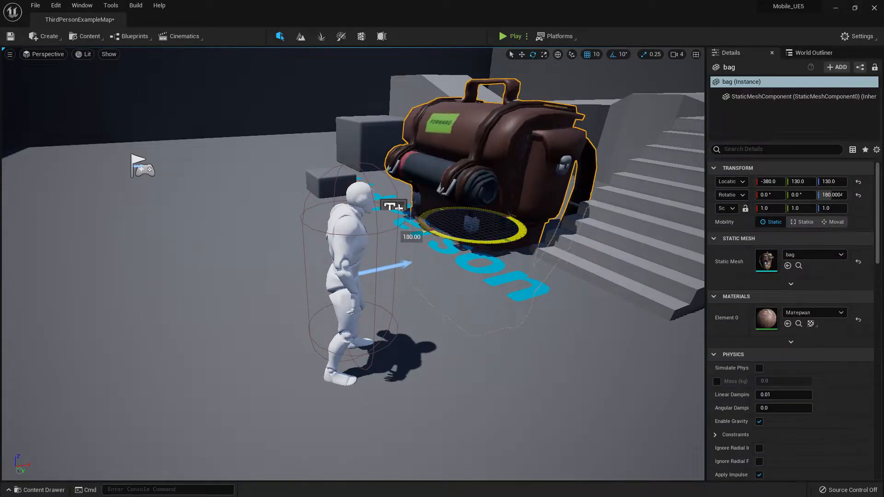
key(w)
right_drag(395, 236, 509, 216)
drag(373, 239, 374, 148)
key(f)
right_drag(389, 257, 341, 255)
key(Delete)
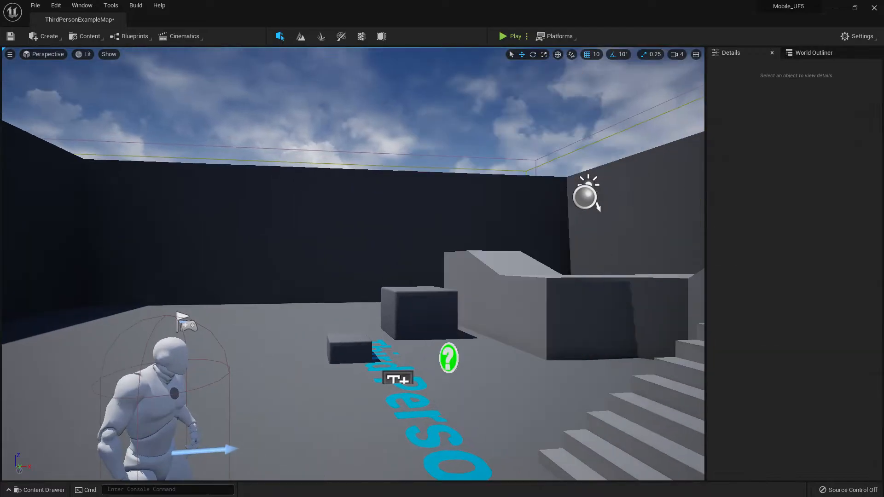
- Delete the full-scale bag static mesh asset from the bag folder
key(ctrl+space)
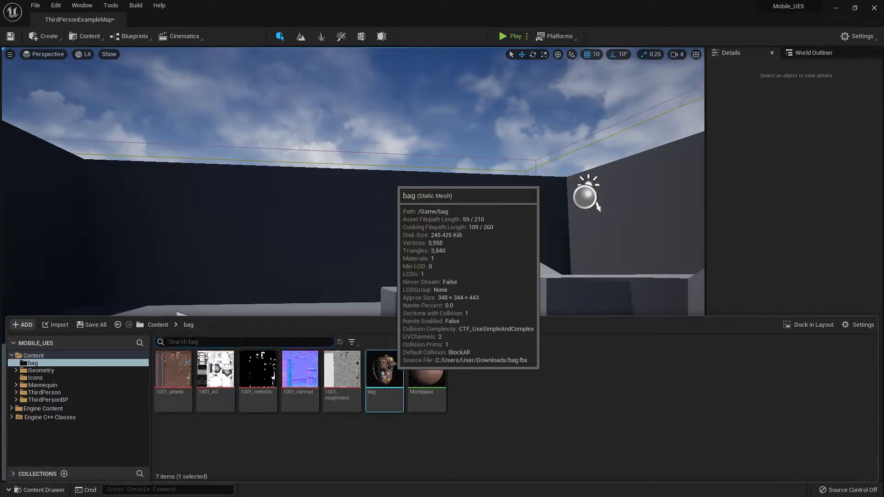
right_click(384, 371)
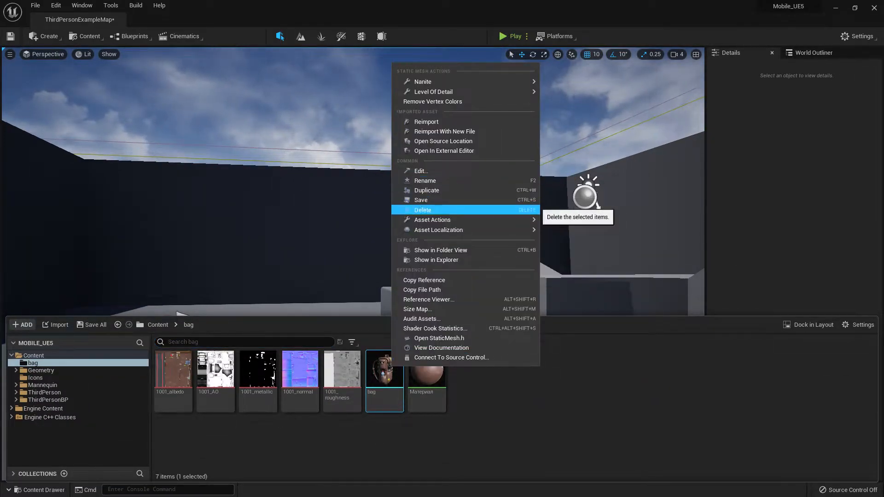
click(442, 210)
click(403, 399)
- Import bag.fbx into the bag folder again with an import uniform scale of 0.3
right_click(456, 369)
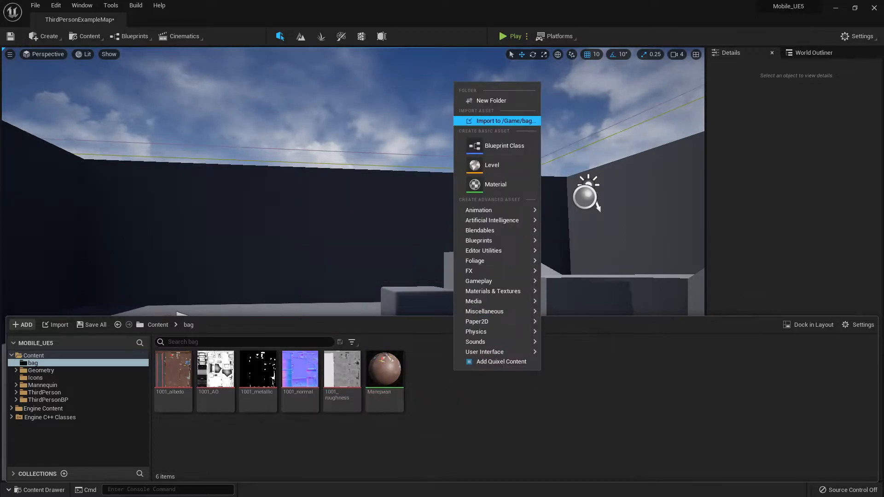
click(505, 120)
click(41, 102)
click(124, 80)
click(364, 234)
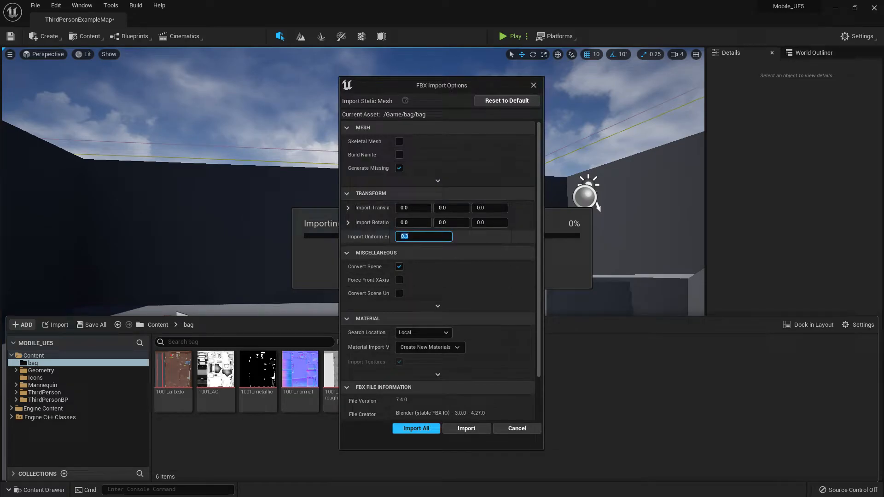
click(416, 429)
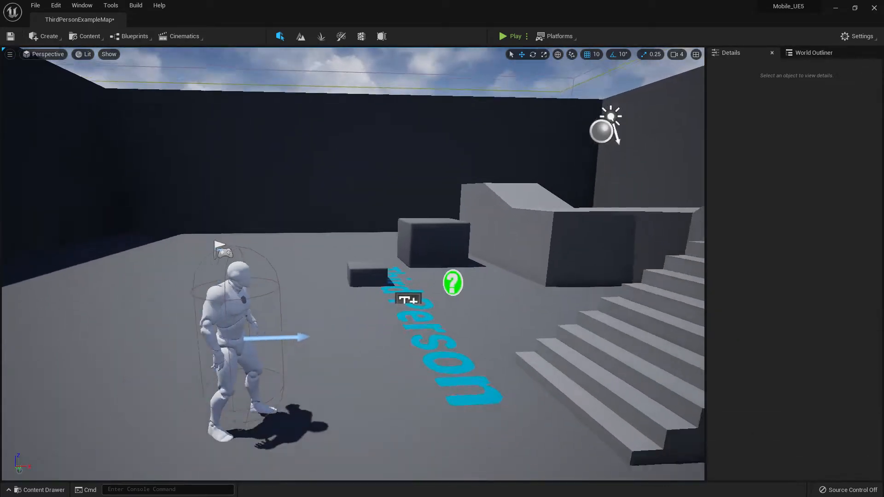
- Place the 0.3-scale bag behind the character to compare their sizes, and delete it from the level
key(super)
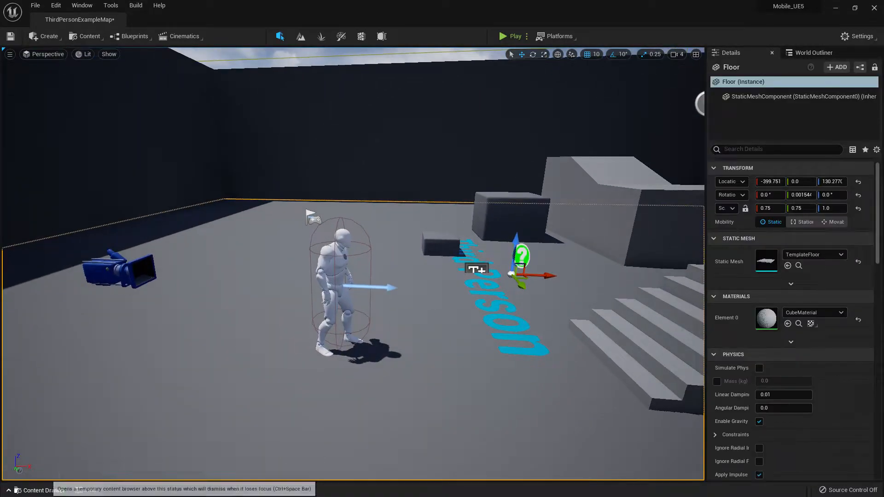
key(ctrl+space)
drag(385, 369, 287, 318)
mouse_move(288, 318)
right_down()
mouse_move(244, 313)
mouse_move(306, 329)
mouse_move(295, 322)
right_up()
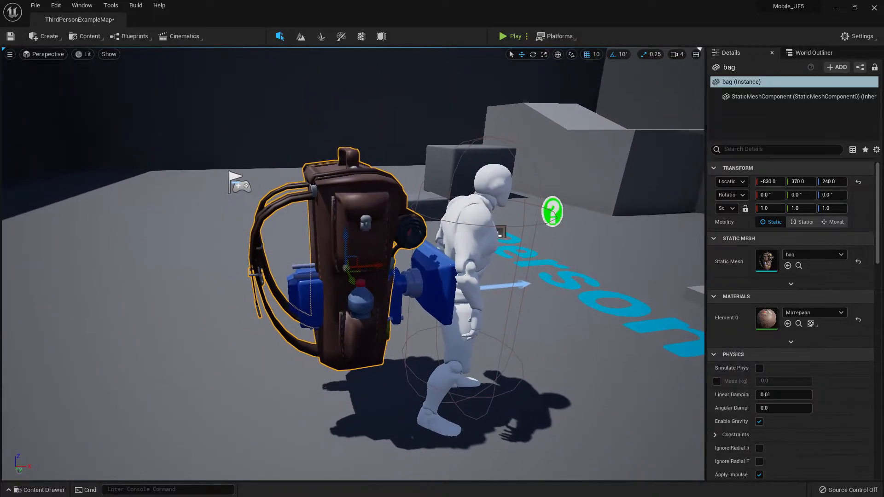
key(Delete)
- Delete the 0.3-scale bag static mesh asset from the bag folder
key(ctrl+space)
right_click(403, 361)
click(382, 365)
right_click(382, 366)
click(413, 208)
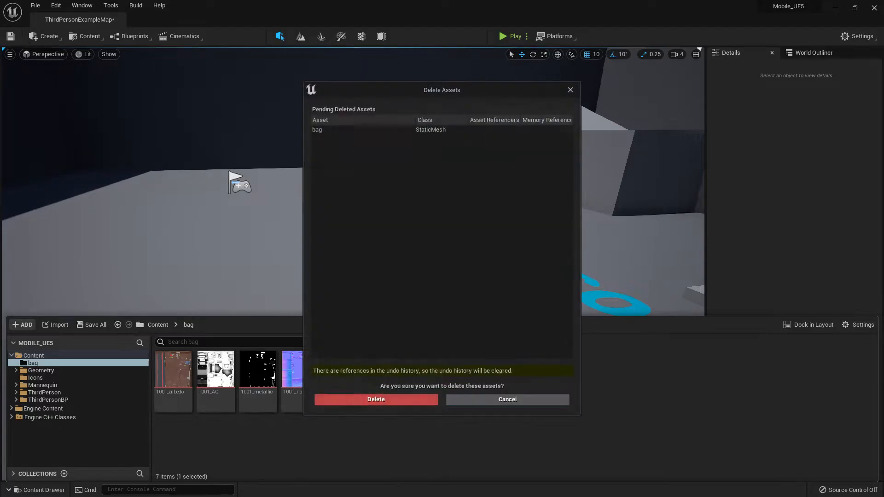
click(346, 399)
- Import bag.fbx into the bag folder again with an import uniform scale of 0.1
right_click(469, 414)
click(520, 136)
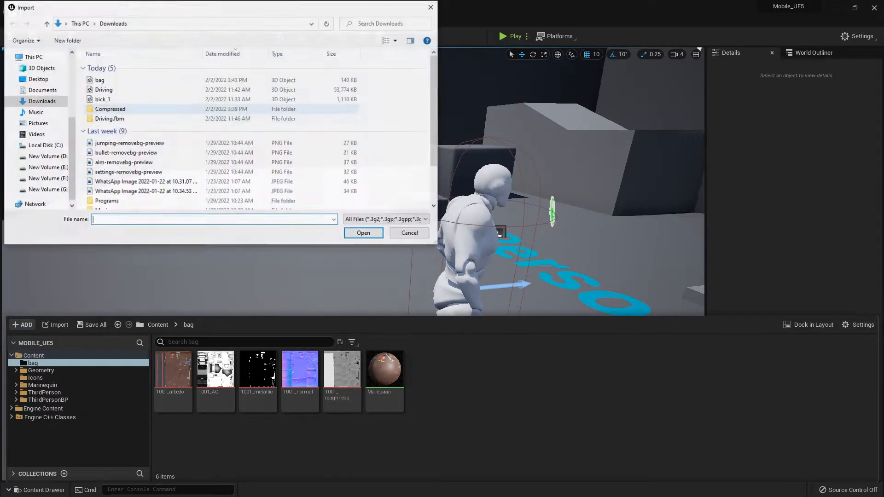
click(100, 80)
double_click(99, 79)
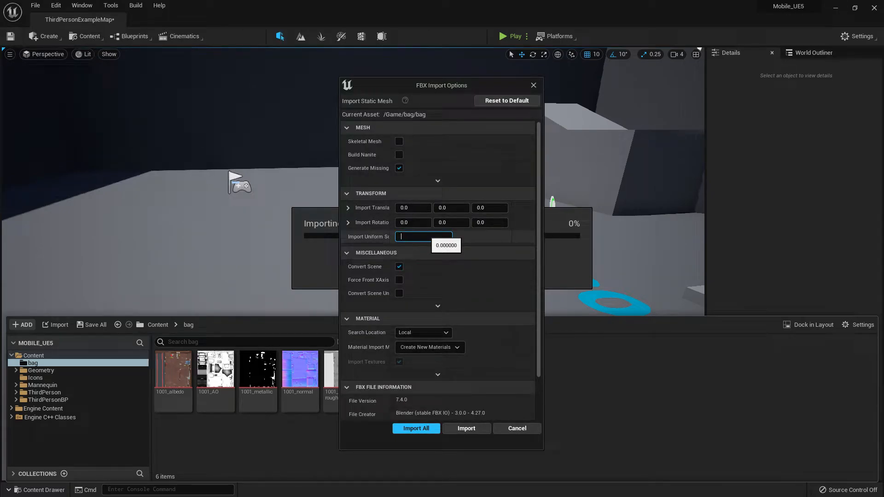
click(466, 429)
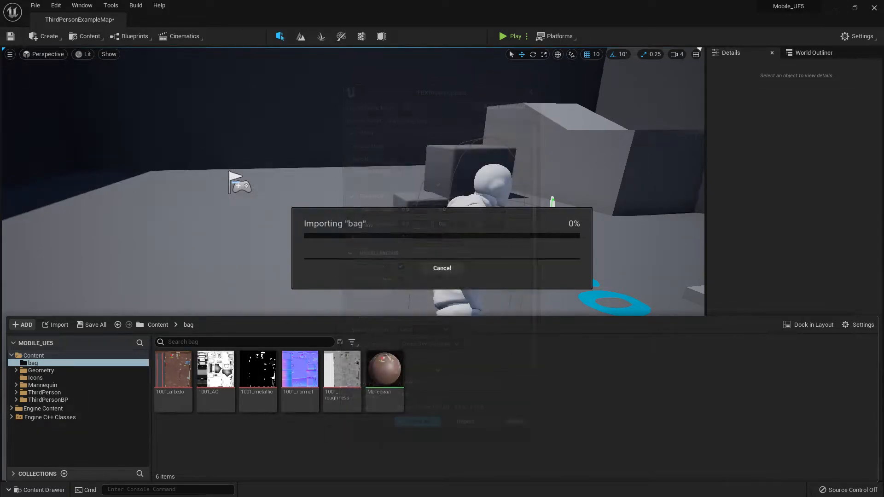
click(662, 118)
- Place the 0.1-scale bag at the character's back to compare their sizes, and delete it from the level
click(44, 490)
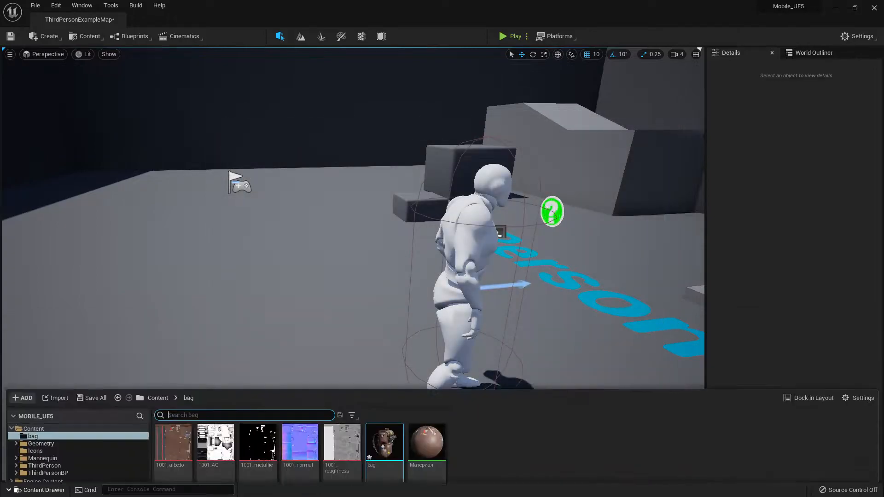
drag(384, 370, 417, 175)
drag(426, 220, 462, 211)
key(Delete)
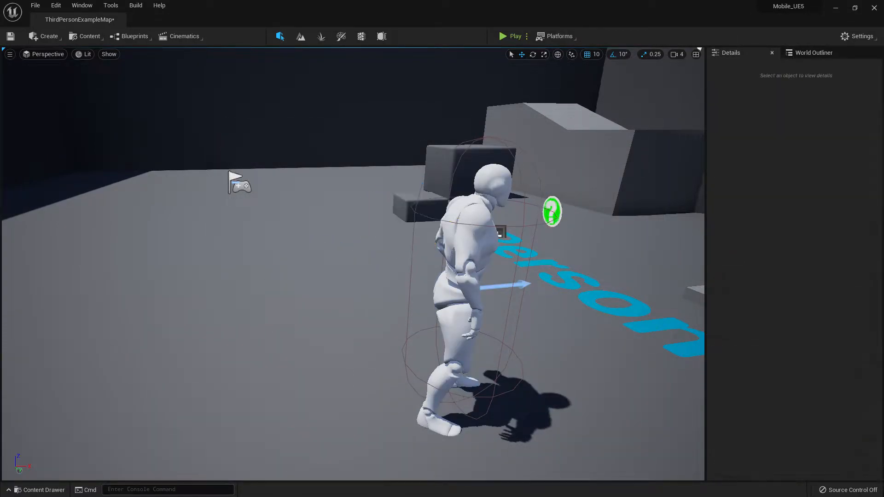
- Delete the 0.1-scale bag static mesh asset from the bag folder
click(44, 490)
right_click(384, 371)
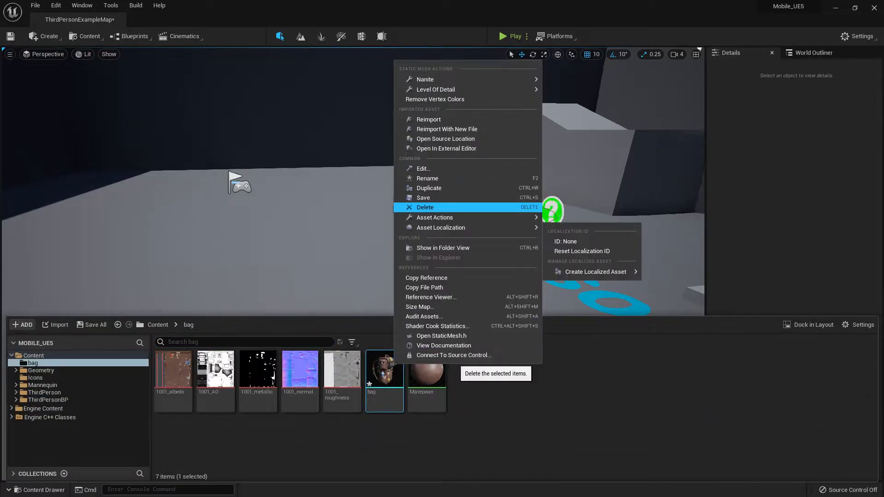
click(425, 207)
click(375, 400)
- Import bag.fbx into the bag folder with an import uniform scale of 0.2 and close the message log
right_click(450, 367)
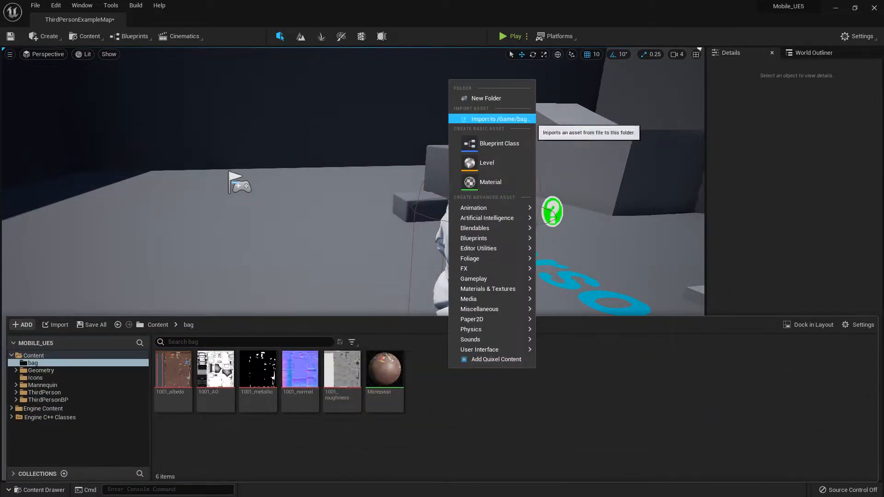
click(494, 119)
click(152, 79)
click(364, 233)
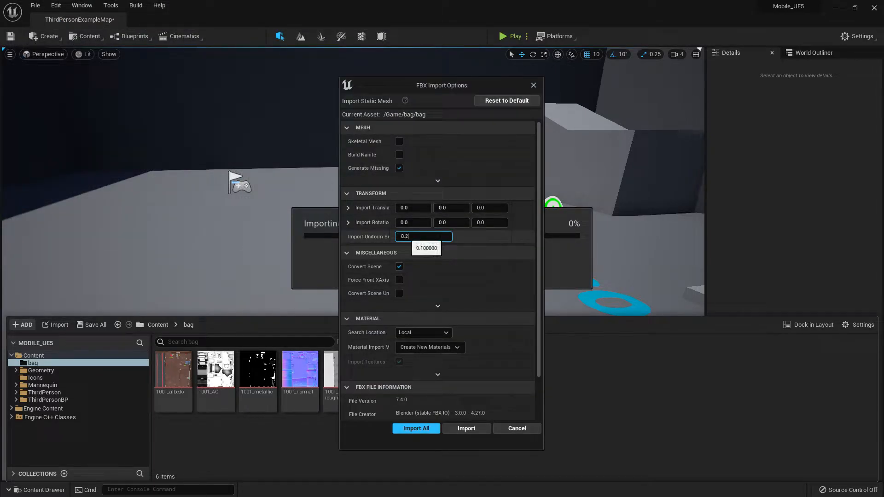
click(416, 428)
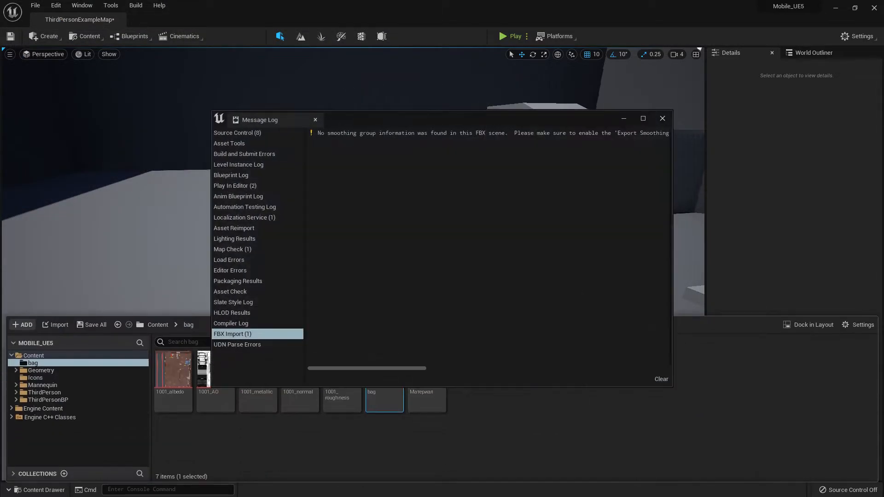
click(661, 118)
- Place the 0.2-scale bag in the level near the character and rotate it to line up with the character's back
key(F1)
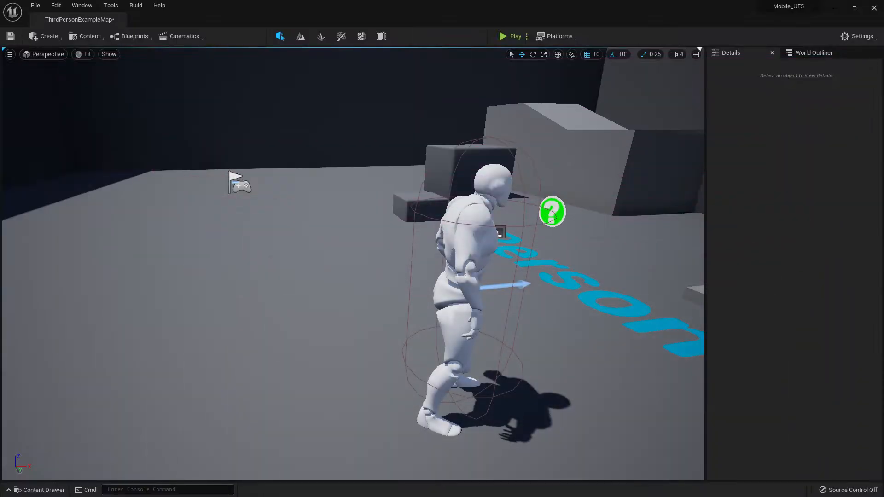
click(39, 489)
drag(414, 371, 396, 446)
drag(395, 412, 395, 244)
key(e)
drag(408, 296, 474, 294)
drag(429, 272, 500, 266)
- Move the placed bag against the character's back to judge its fit, and delete it from the level
key(a)
right_drag(500, 266, 598, 267)
drag(362, 257, 321, 251)
key(w)
right_drag(321, 252, 214, 260)
key(d)
key(w)
key(Delete)
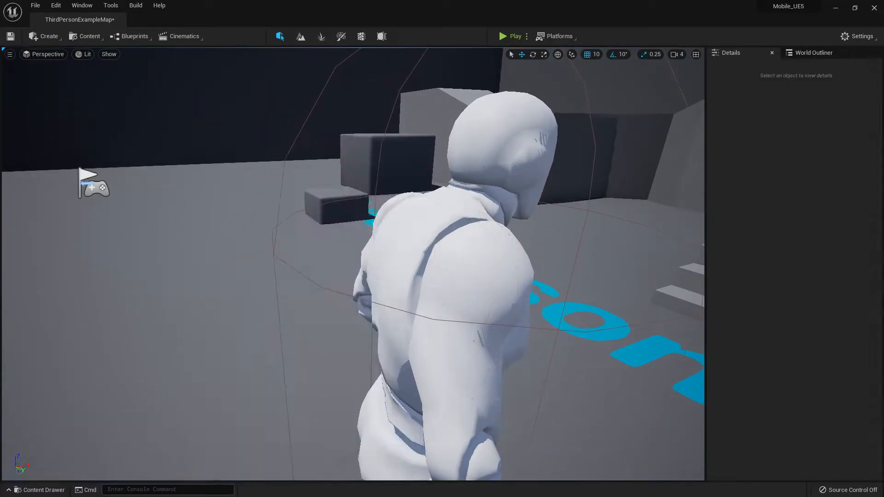
- Open the Материал material from the bag folder and connect the 1001_AO texture's RGB output to Ambient Occlusion
key(ctrl+space)
click(91, 324)
click(503, 354)
double_click(426, 368)
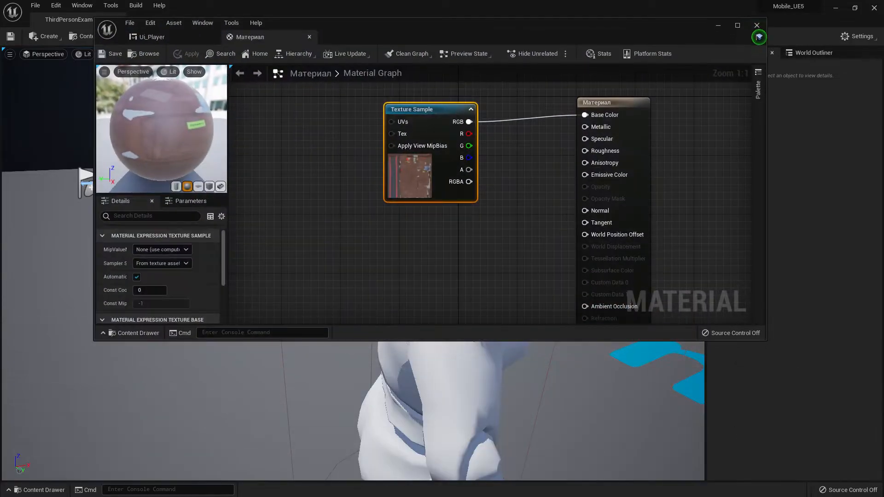
click(129, 333)
drag(274, 269, 261, 148)
right_drag(340, 186, 281, 136)
drag(279, 114, 518, 257)
right_drag(518, 256, 633, 275)
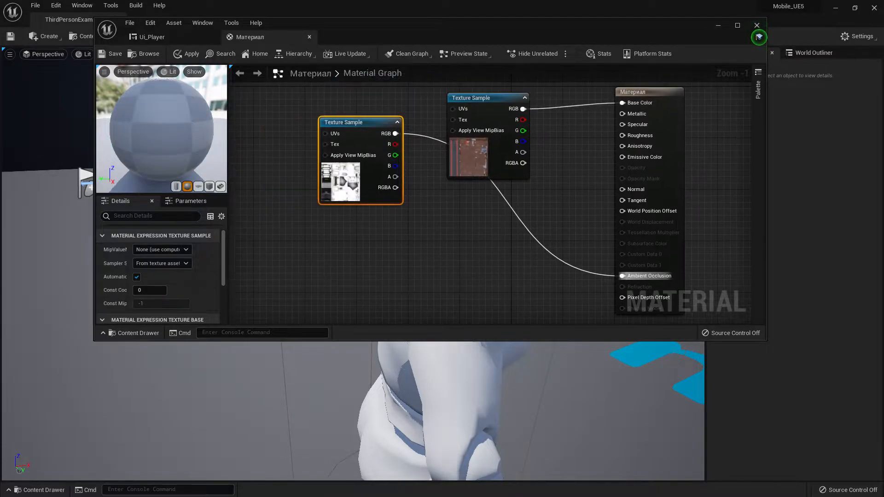
- Add the 1001_metallic texture to the material graph, connect its RGB output to Metallic, and move its node clear of the others
click(130, 333)
drag(316, 272, 256, 115)
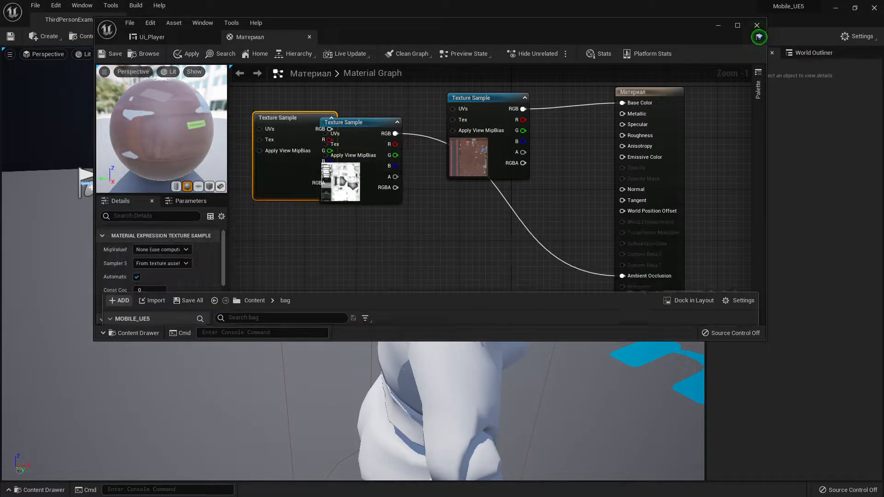
drag(330, 129, 636, 114)
right_drag(359, 115, 412, 183)
drag(348, 185, 323, 95)
- Add the 1001_normal texture to the material graph and connect its RGB output to Normal
click(129, 333)
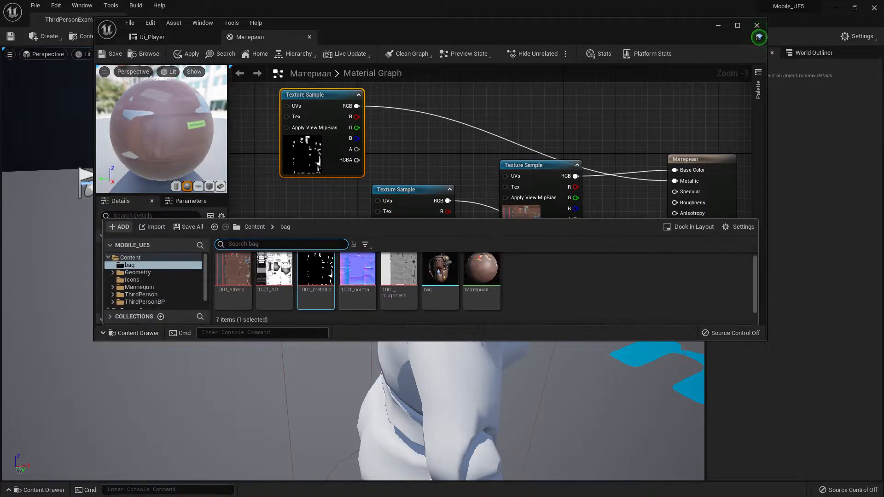
drag(353, 272, 427, 89)
right_drag(491, 130, 415, 113)
drag(425, 90, 597, 240)
- Connect the 1001_roughness texture's RGB output to Roughness, save the material, and close its editor
click(130, 333)
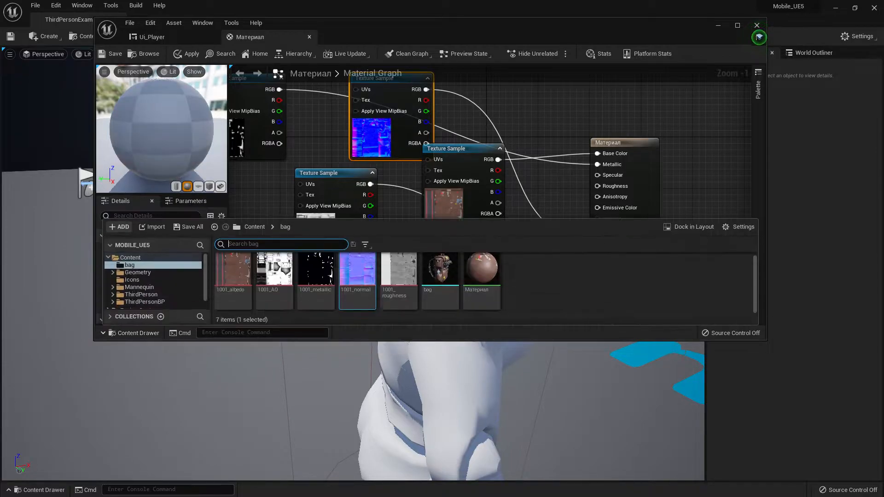
drag(399, 272, 483, 93)
right_drag(519, 95, 458, 110)
drag(457, 110, 535, 201)
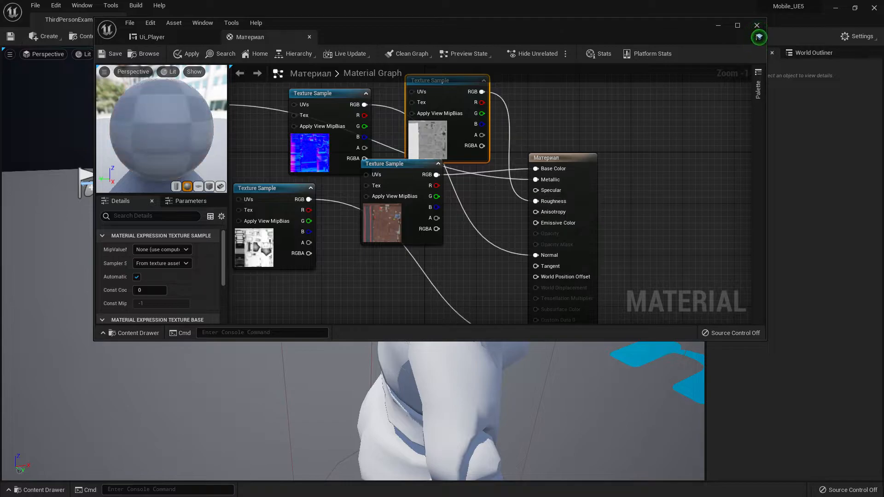
click(113, 53)
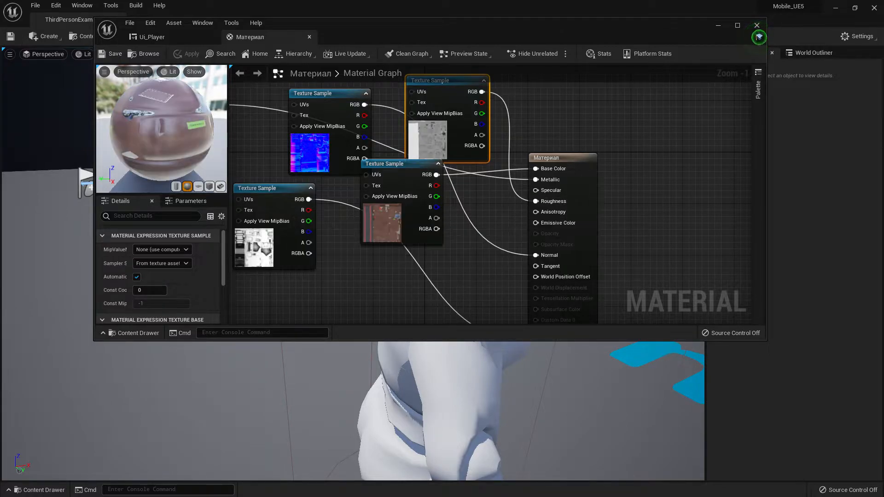
click(757, 25)
- Place the bag in the level beside the stairs, raise it to Z 250, and rotate it 150° about Z
right_drag(353, 263, 391, 235)
key(s)
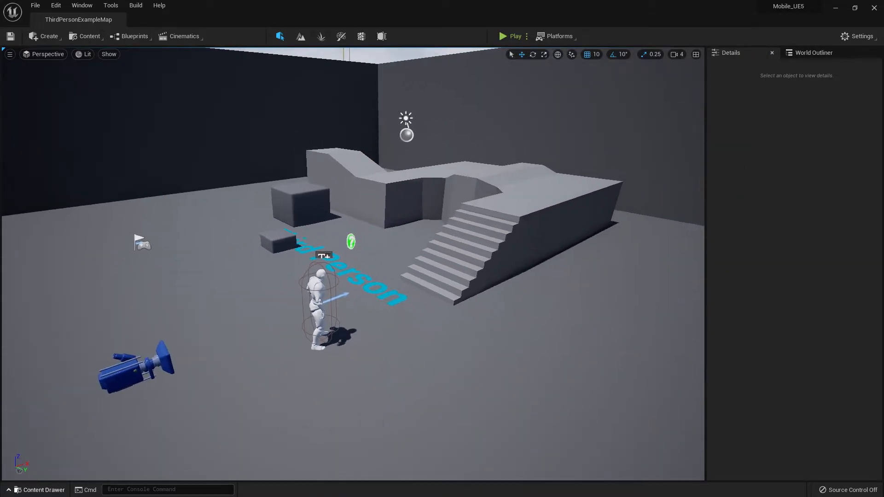
key(ctrl+space)
drag(384, 368, 420, 286)
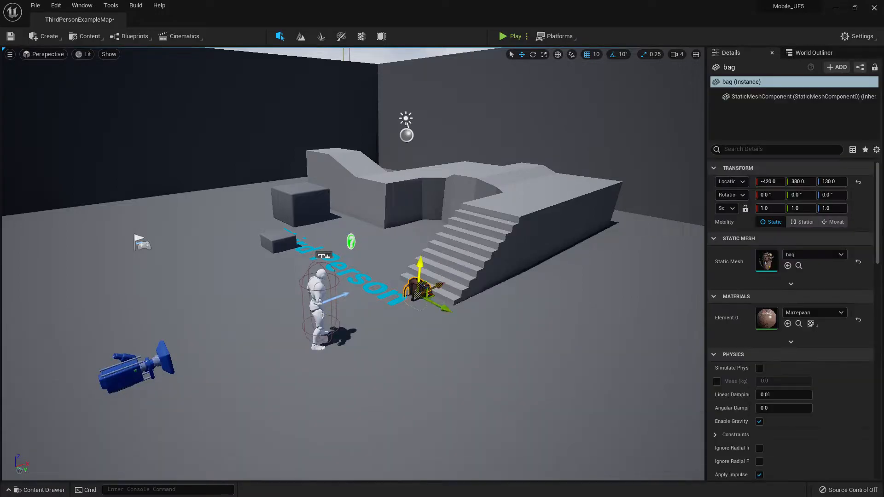
drag(410, 238, 409, 217)
key(w)
right_drag(409, 217, 412, 250)
key(e)
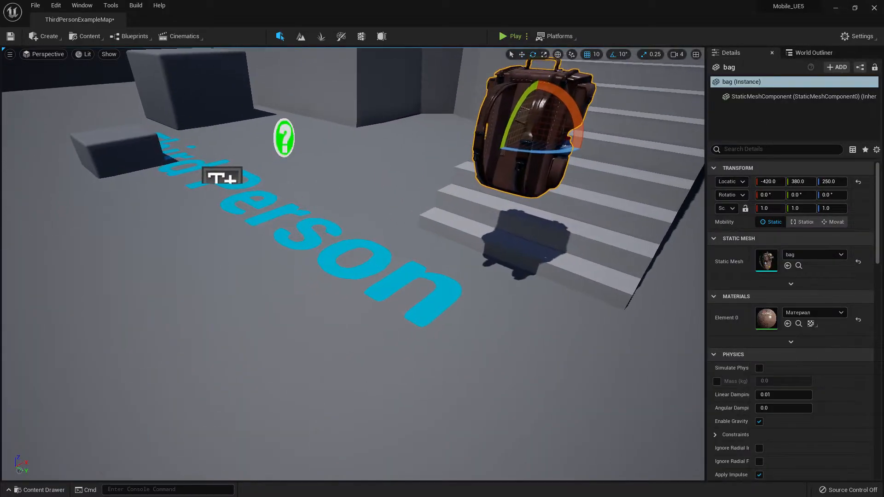
drag(548, 151, 742, 133)
- Examine the textured bag in the level from several sides and select the third-person character for comparison
key(w)
right_drag(745, 132, 745, 122)
click(640, 159)
key(w)
mouse_move(640, 159)
right_down()
mouse_move(668, 131)
mouse_move(645, 154)
right_up()
key(s)
click(497, 198)
click(415, 231)
click(594, 272)
key(s)
right_drag(593, 272, 561, 275)
key(a)
click(210, 286)
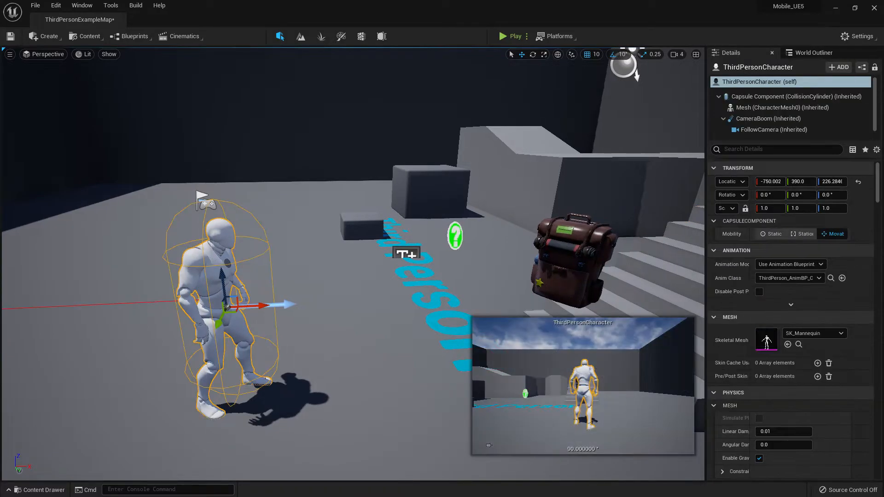
- Open SK_Mannequin_Skeleton from the Mannequin/Character/Mesh folder
key(ctrl+space)
click(48, 400)
click(44, 393)
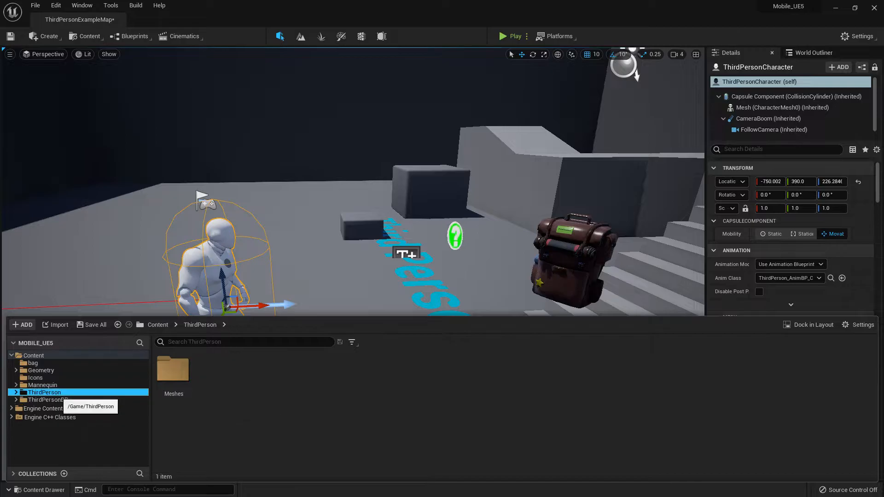
click(43, 385)
double_click(213, 368)
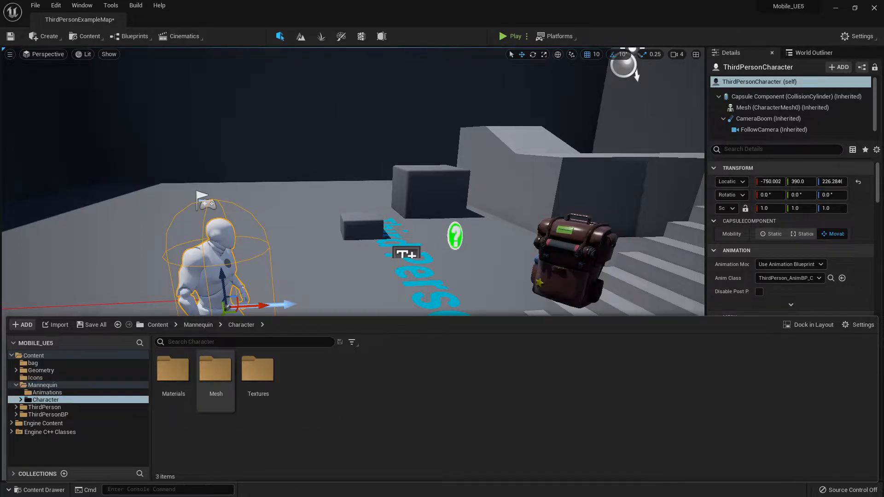
double_click(213, 368)
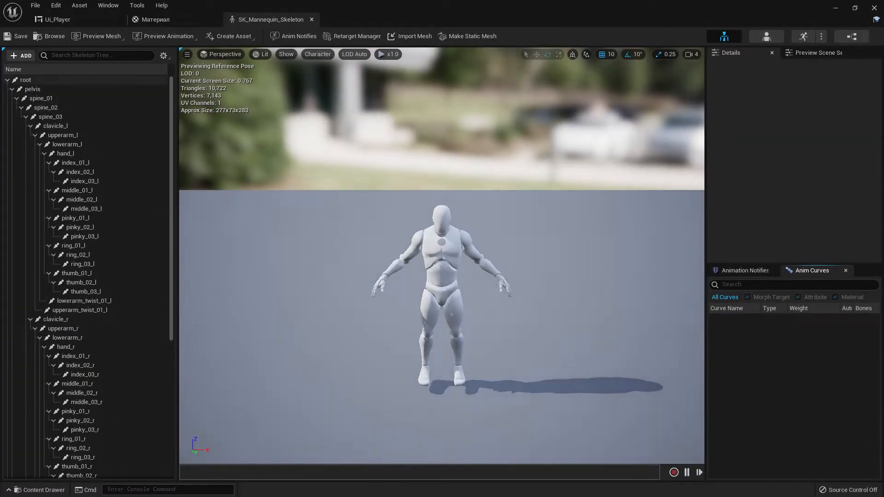
- Add a socket named bag to the mannequin's spine_02 bone
click(26, 80)
click(41, 98)
right_drag(414, 276, 658, 306)
key(a)
key(w)
key(a)
key(w)
click(46, 107)
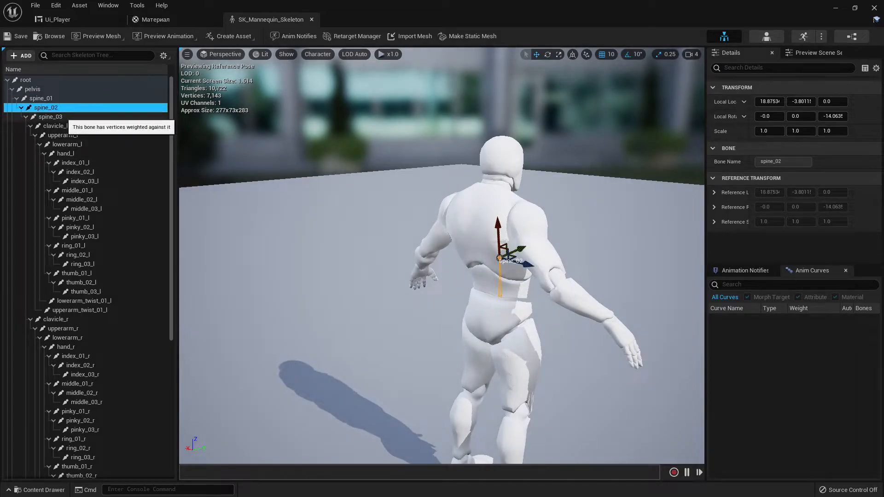
right_click(61, 108)
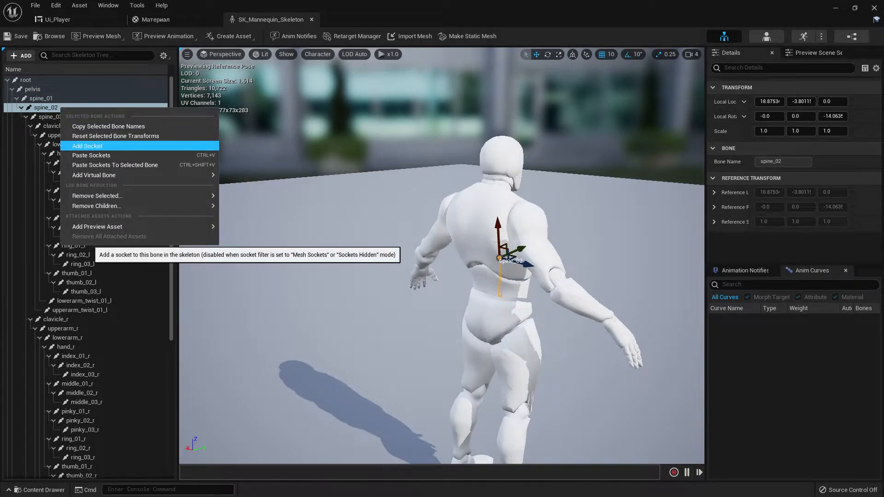
click(87, 146)
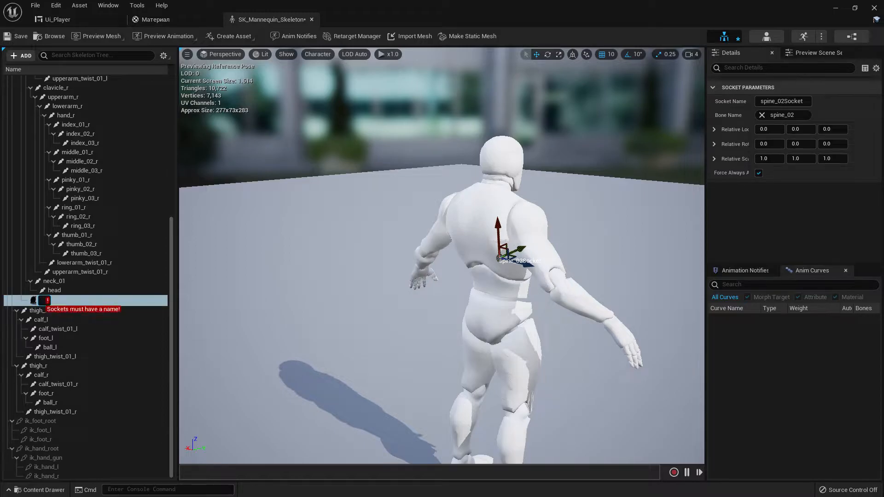
key(Return)
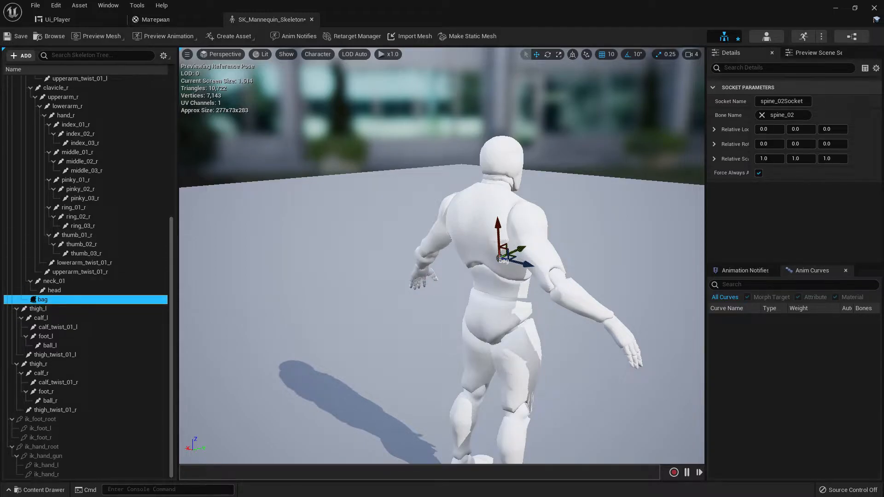
- Attach the bag static mesh to the bag socket as a preview asset
right_click(46, 300)
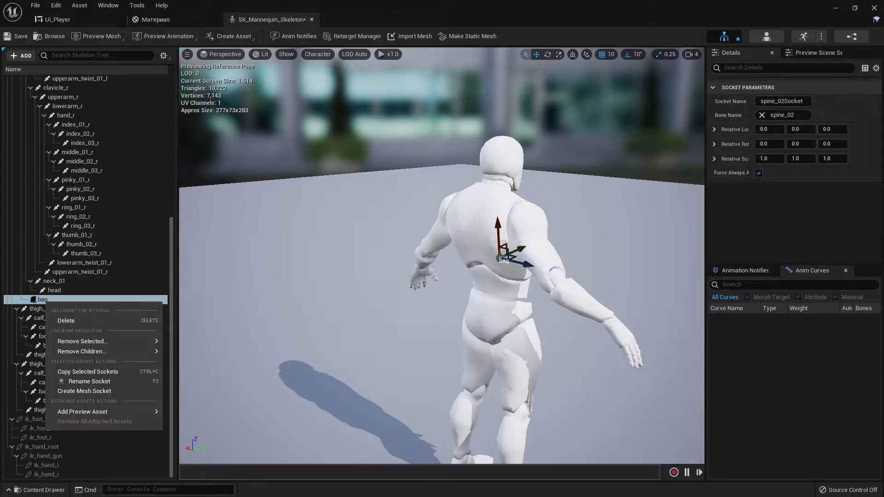
mouse_move(77, 412)
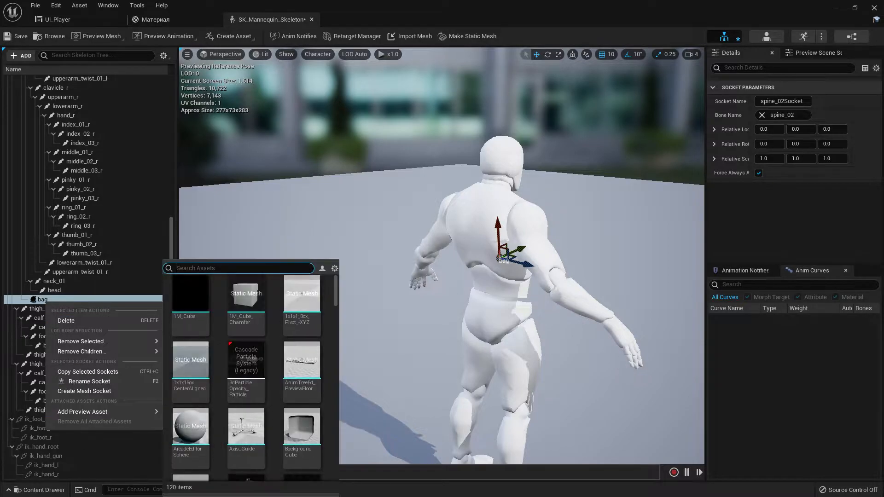
scroll(246, 329, down, 6)
click(247, 318)
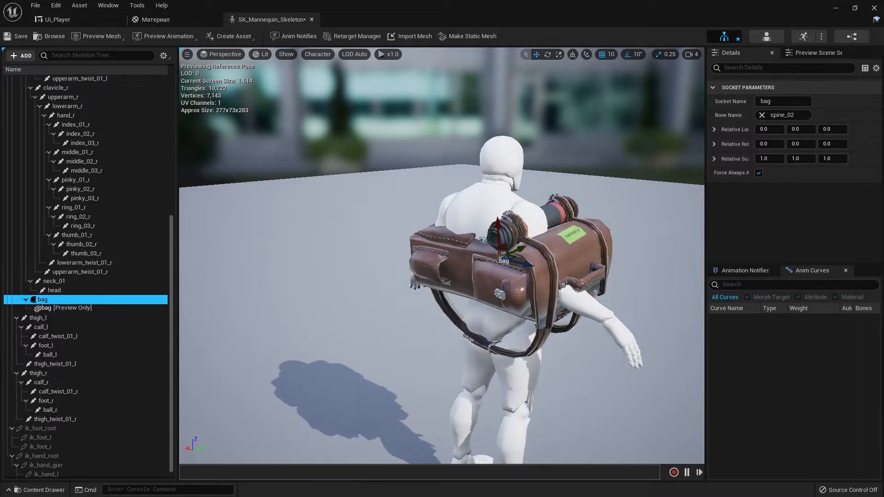
- Rotate the bag socket to about 88.2, 10.1, -80.5 so the backpack stands upright facing away from the character
key(e)
right_drag(414, 258, 375, 294)
key(w)
key(s)
drag(359, 274, 291, 271)
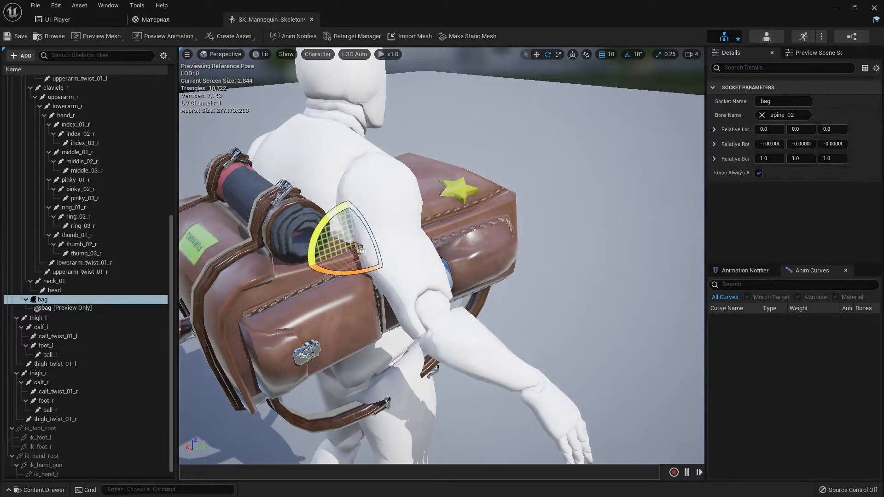
drag(317, 232, 347, 186)
drag(348, 268, 251, 269)
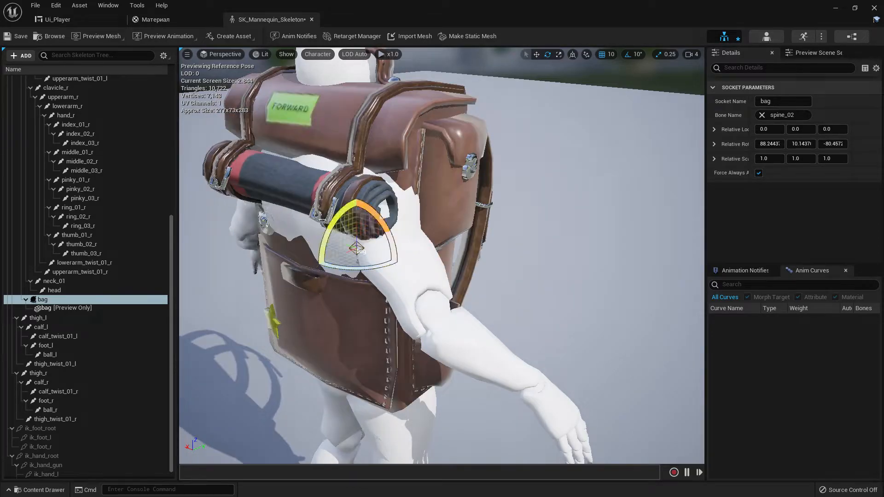
- Move the bag socket to about 4.5, -26.6, 3.2 so the backpack rests on the mannequin's back, and check the fit
drag(331, 259, 204, 290)
right_drag(205, 289, 185, 244)
right_drag(350, 276, 214, 273)
drag(404, 257, 407, 258)
right_drag(408, 258, 626, 263)
key(w)
key(a)
drag(368, 282, 378, 283)
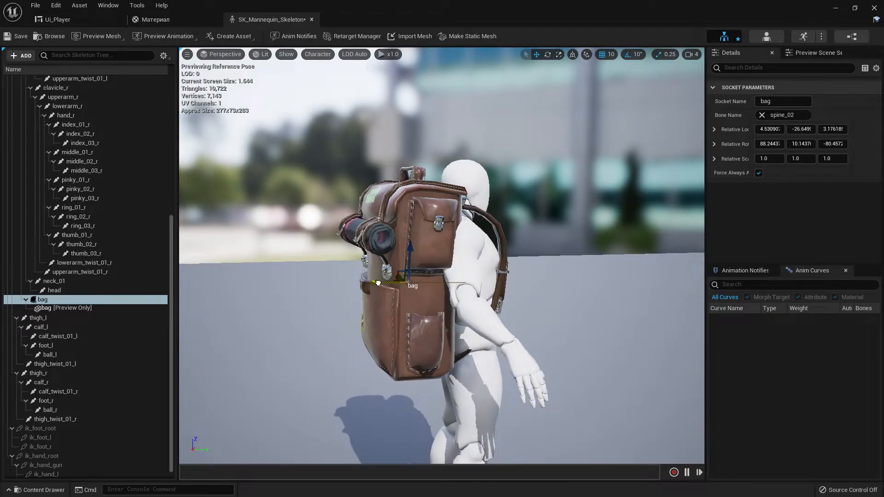
click(585, 276)
key(a)
right_drag(585, 276, 656, 280)
key(s)
key(w)
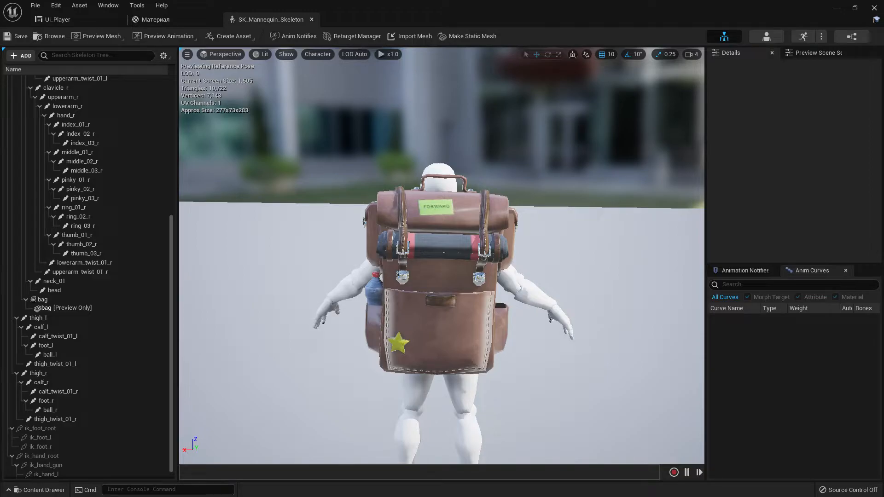
drag(442, 277, 534, 276)
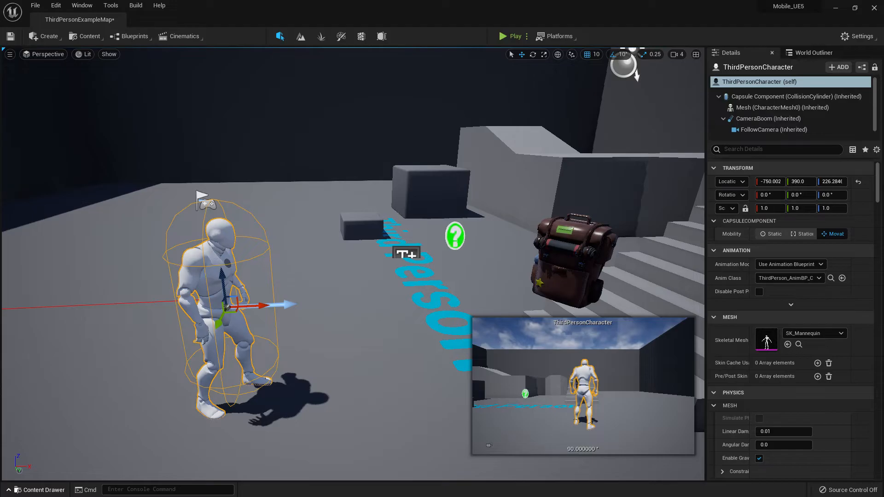
- Select the bag placed in the level and save the level
key(ctrl+space)
click(570, 262)
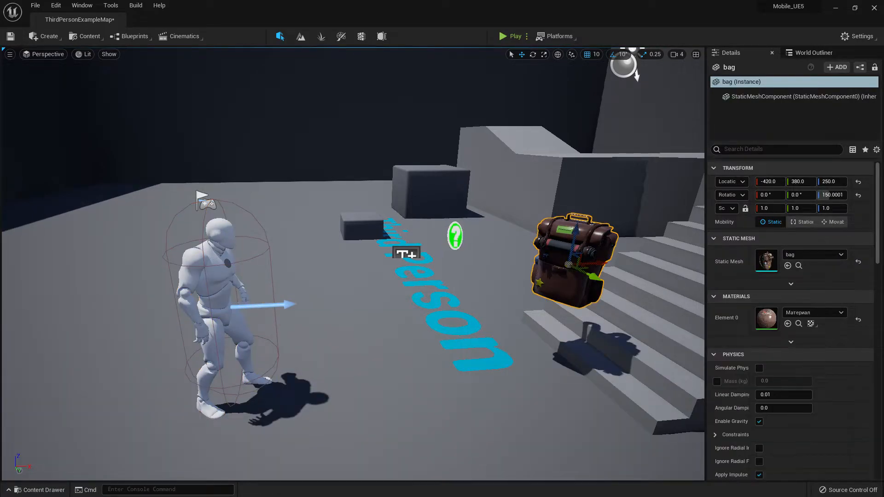
click(37, 489)
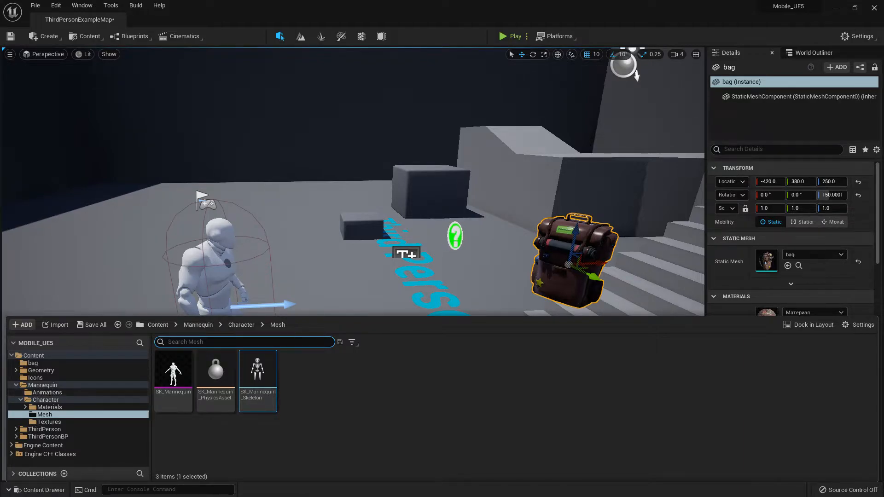
right_drag(353, 184, 307, 198)
scroll(354, 184, down, 3)
click(12, 37)
right_drag(354, 230, 392, 235)
- Create an Actor Blueprint class named Bag_BP in the bag folder
click(26, 490)
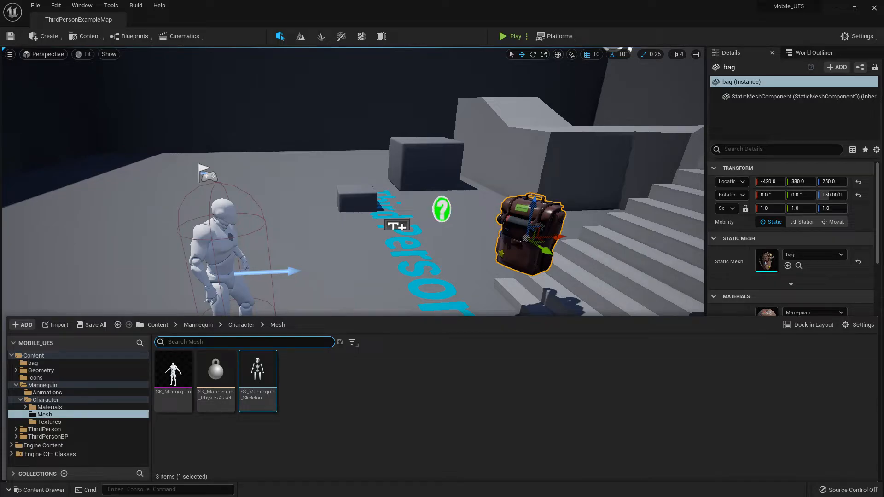
click(158, 325)
double_click(183, 371)
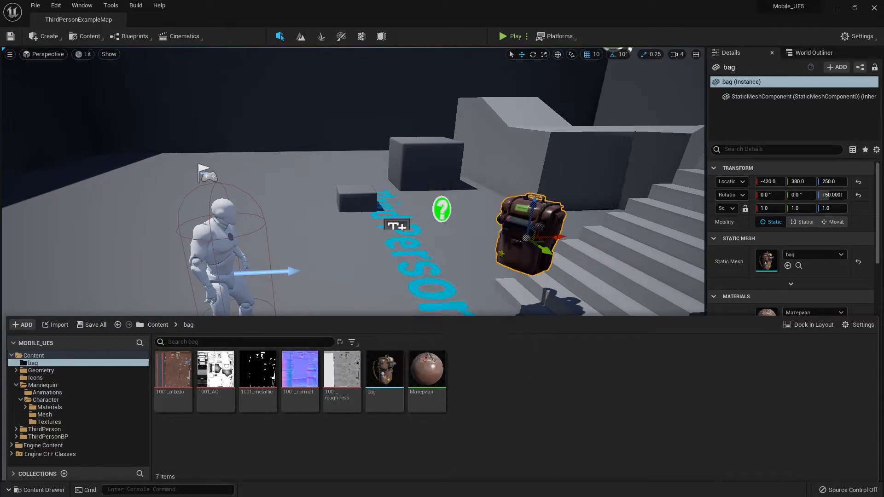
right_click(465, 361)
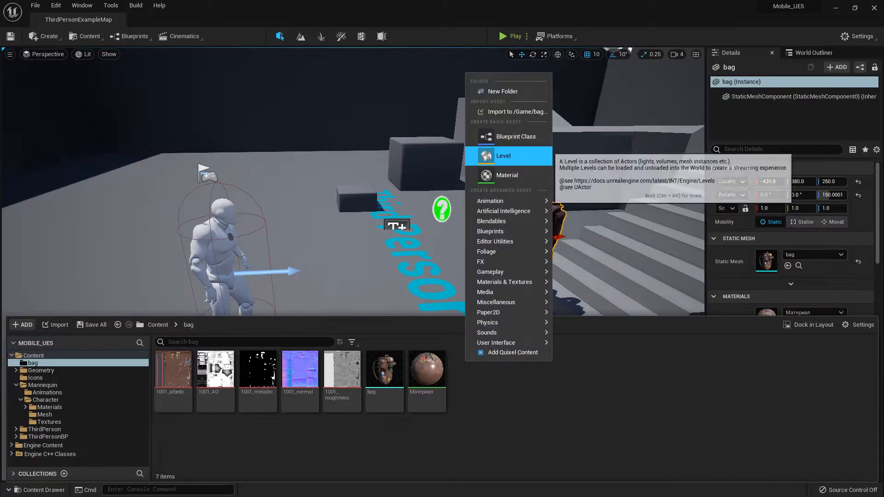
click(502, 136)
click(346, 178)
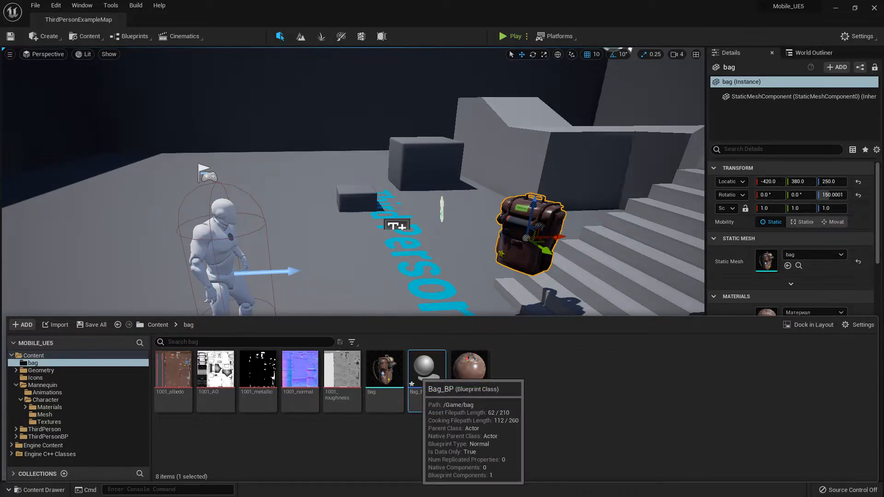
- Open Bag_BP, add the bag static mesh as a component under DefaultSceneRoot, and save the blueprint
double_click(412, 384)
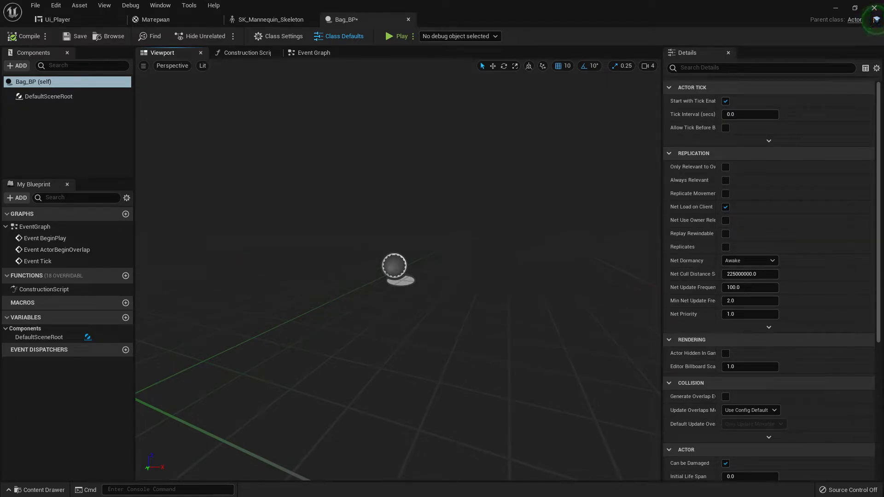
drag(516, 10, 455, 31)
double_click(455, 30)
click(50, 490)
drag(385, 370, 46, 98)
key(ctrl+s)
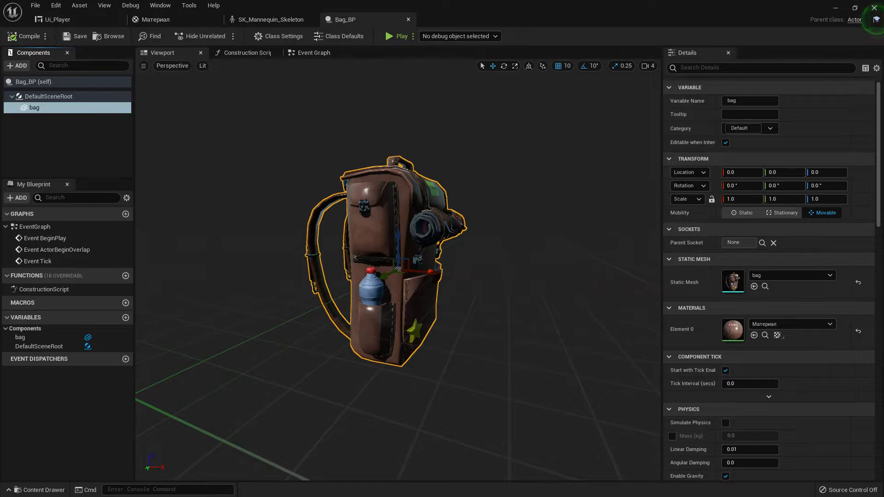
right_drag(398, 269, 566, 271)
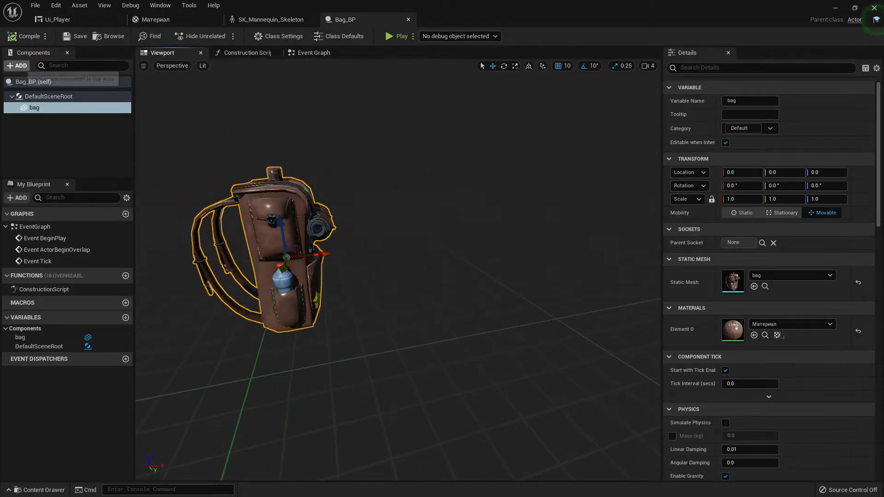
- Add a Box Collision component under the bag mesh in Bag_BP
click(17, 66)
text(BO)
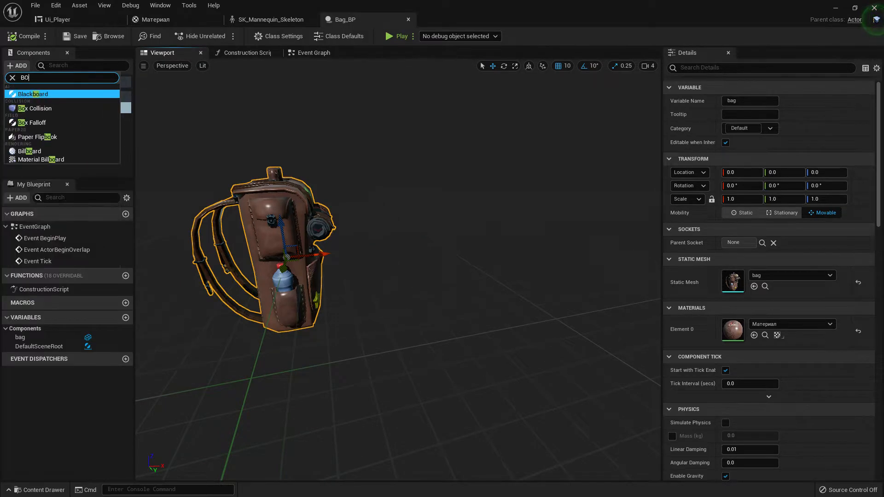
click(34, 108)
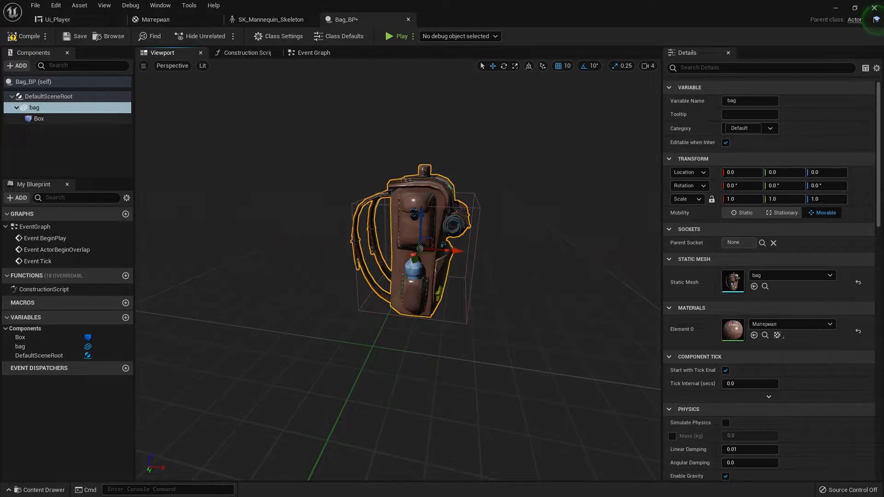
- Set the bag mesh's collision preset to NoCollision and save Bag_BP
scroll(760, 345, down, 4)
scroll(769, 276, down, 8)
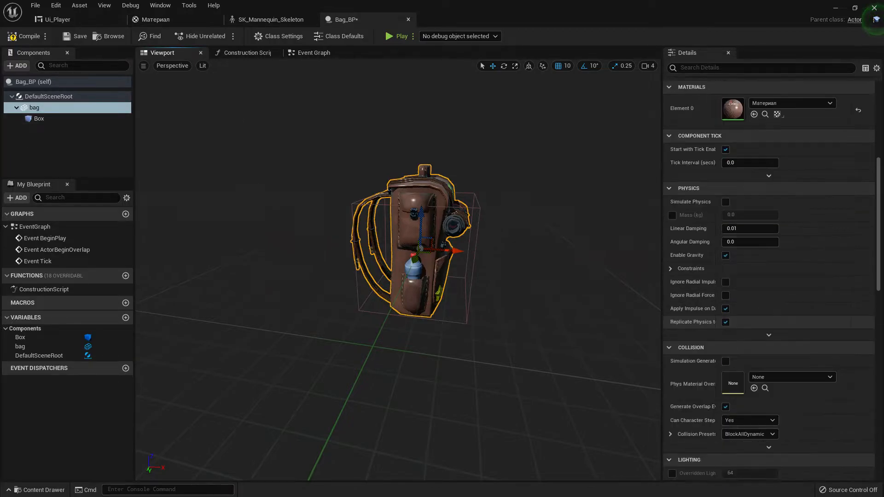
click(749, 390)
click(738, 231)
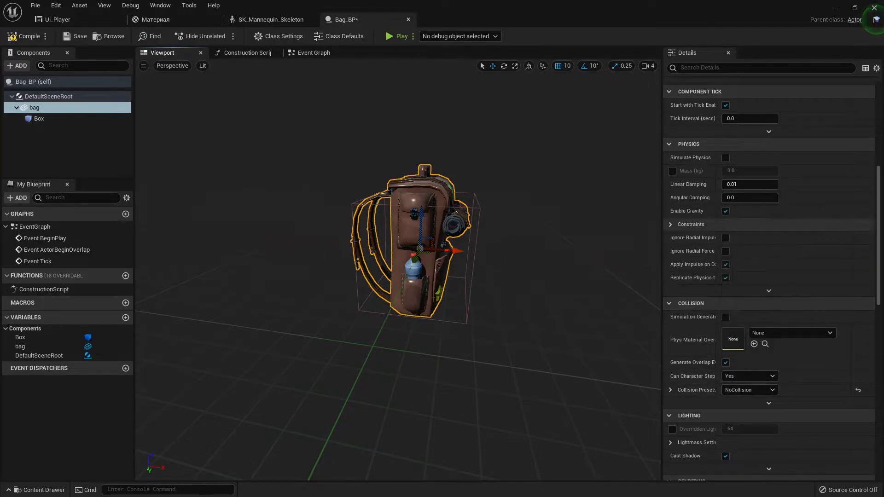
key(ctrl+s)
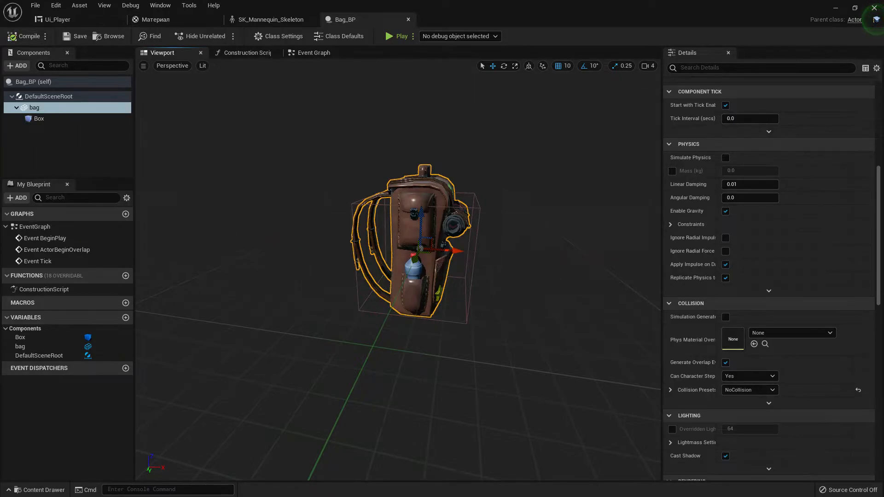
- Scale the Box collision along its axes to enclose the whole backpack with generous clearance, and compile and save Bag_BP
click(39, 119)
right_drag(448, 250, 331, 255)
key(d)
key(a)
drag(398, 240, 356, 240)
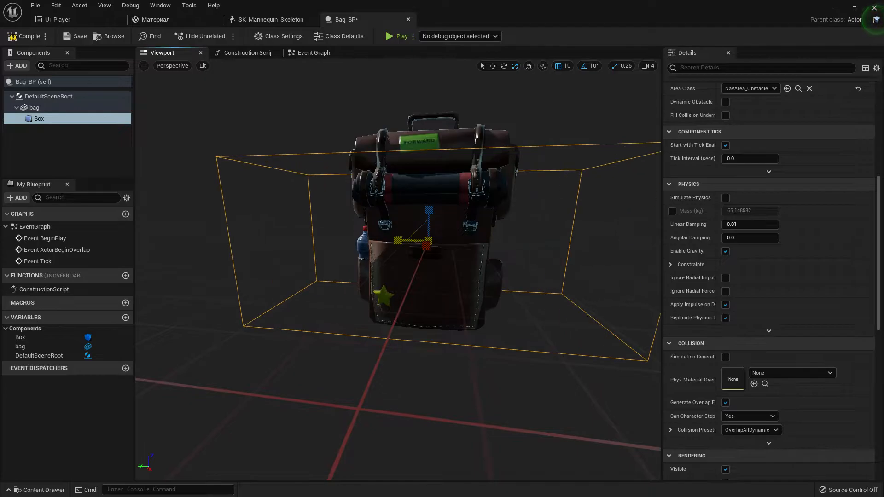
drag(429, 210, 429, 177)
right_drag(429, 184, 283, 185)
drag(403, 227, 382, 227)
right_drag(392, 228, 540, 259)
key(w)
click(26, 37)
click(75, 36)
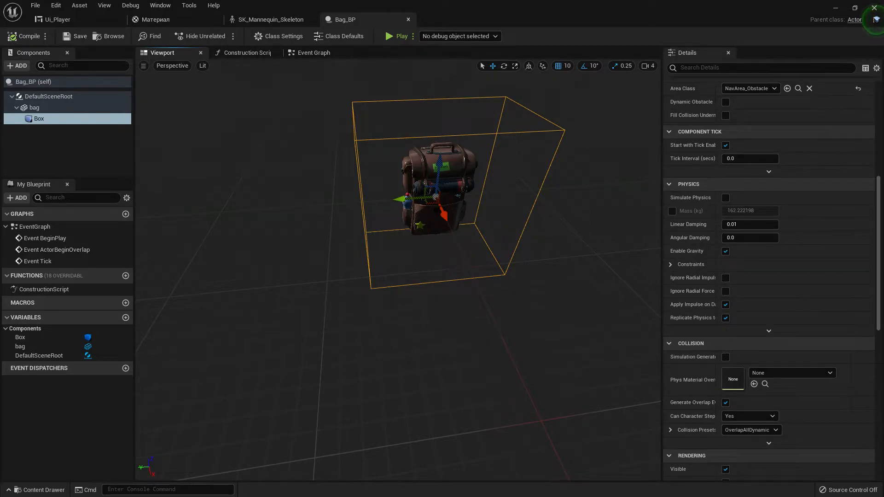
- Open the ThirdPersonCharacter blueprint from the ThirdPersonBP Blueprints folder and add a variable named Bag_Ref
click(271, 20)
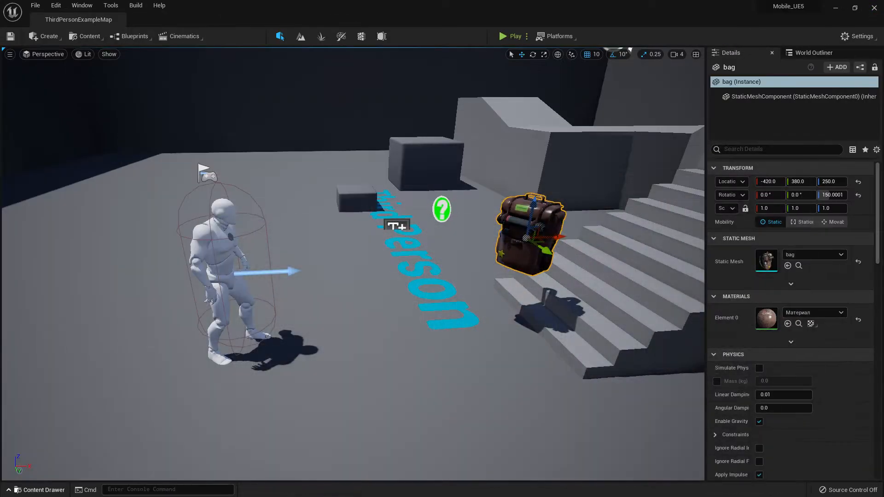
key(ctrl+b)
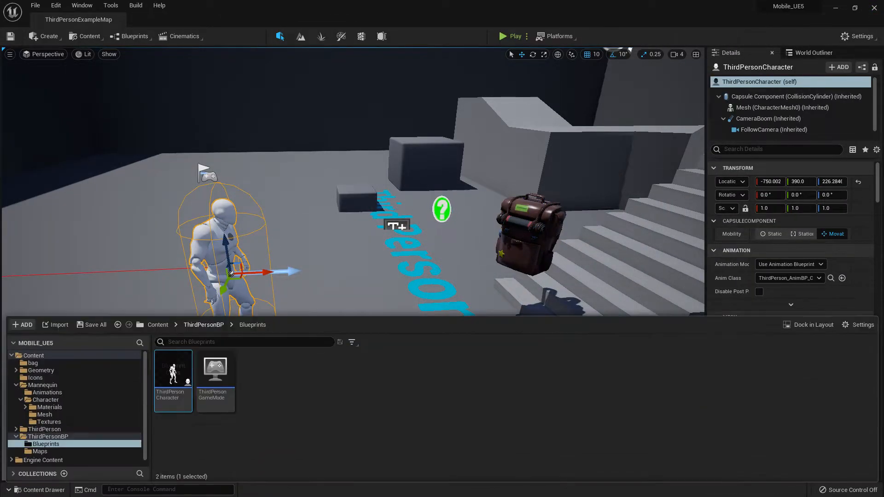
double_click(181, 383)
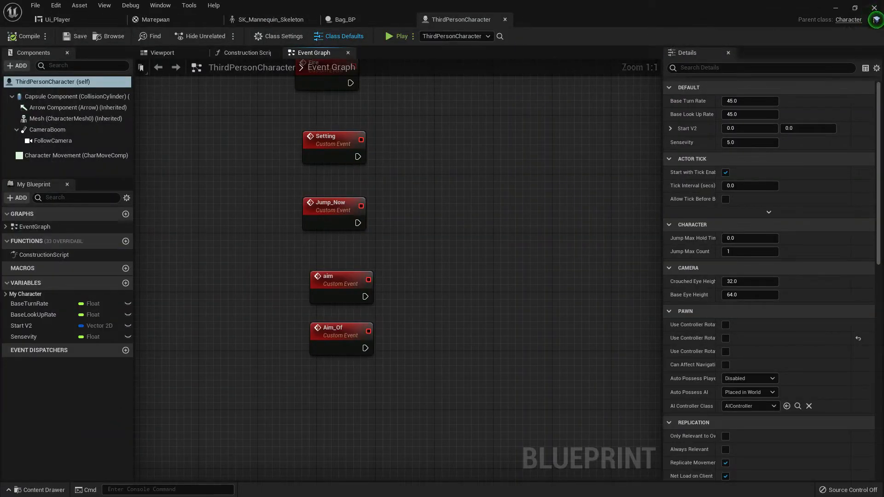
right_drag(339, 320, 272, 247)
click(126, 283)
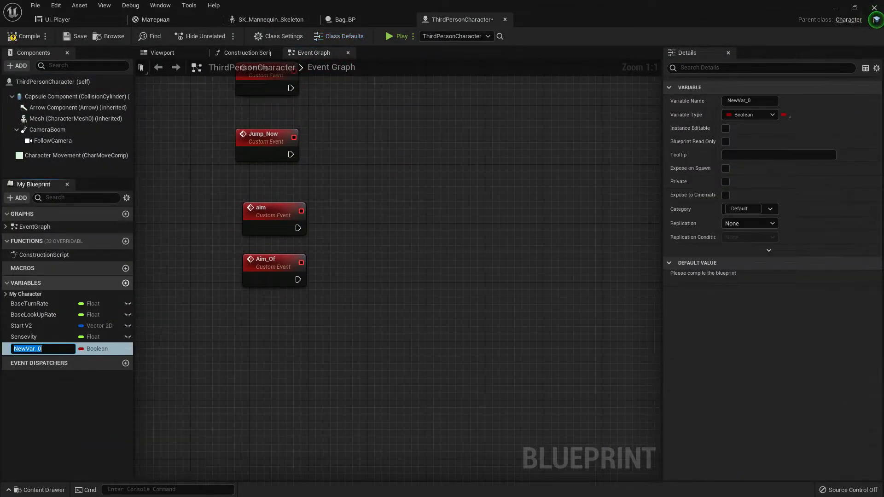
key(BackSpace)
text(Bag_Ref)
key(Return)
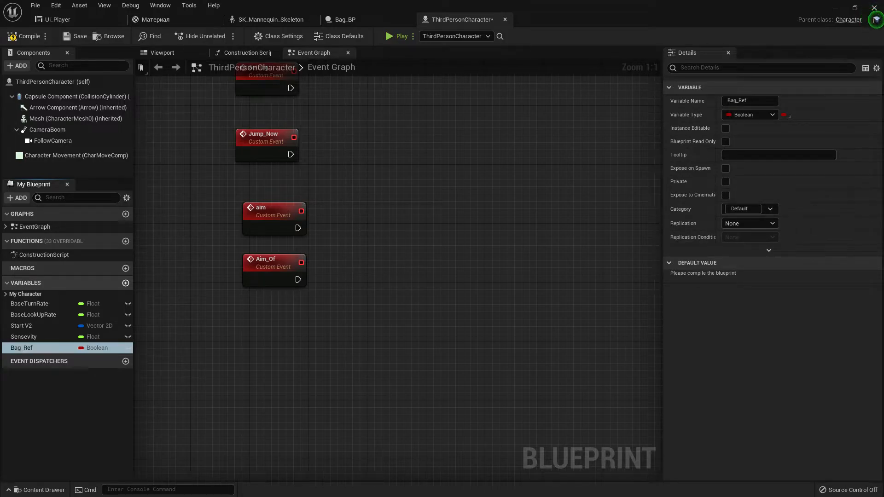
- Change the Bag_Ref variable's type to a Bag BP object reference and compile the blueprint
click(750, 115)
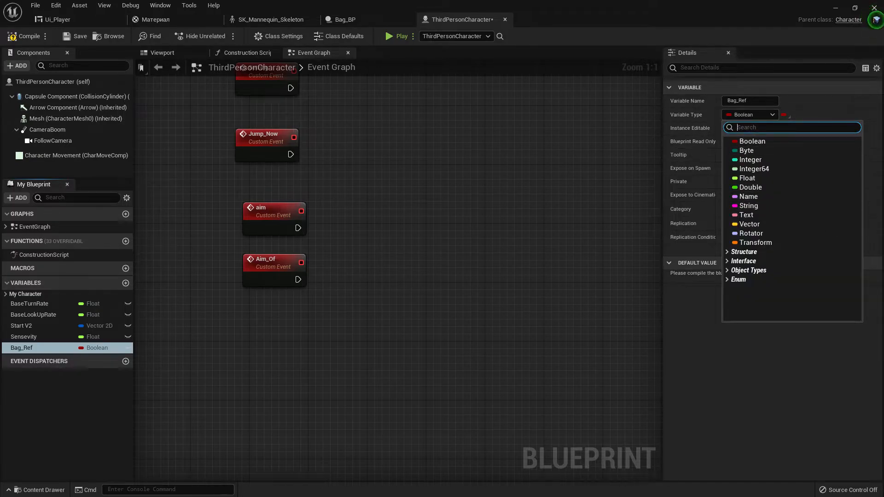
text(bag)
right_click(741, 131)
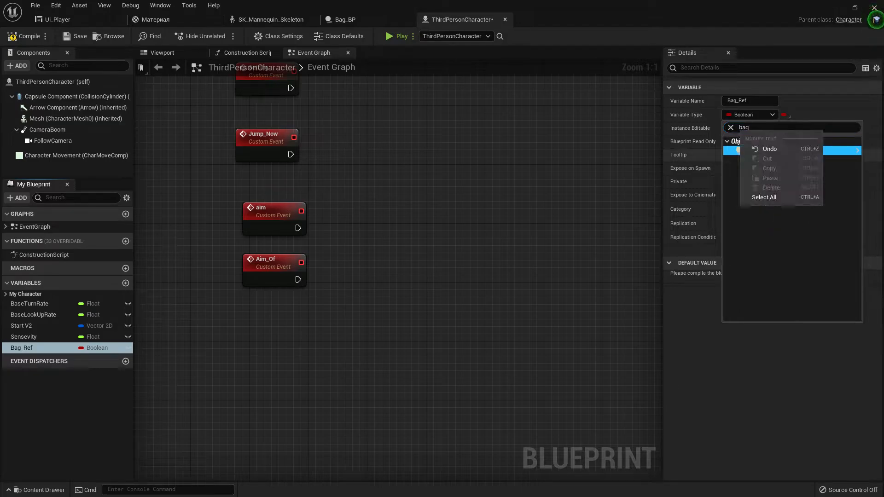
click(733, 150)
click(694, 151)
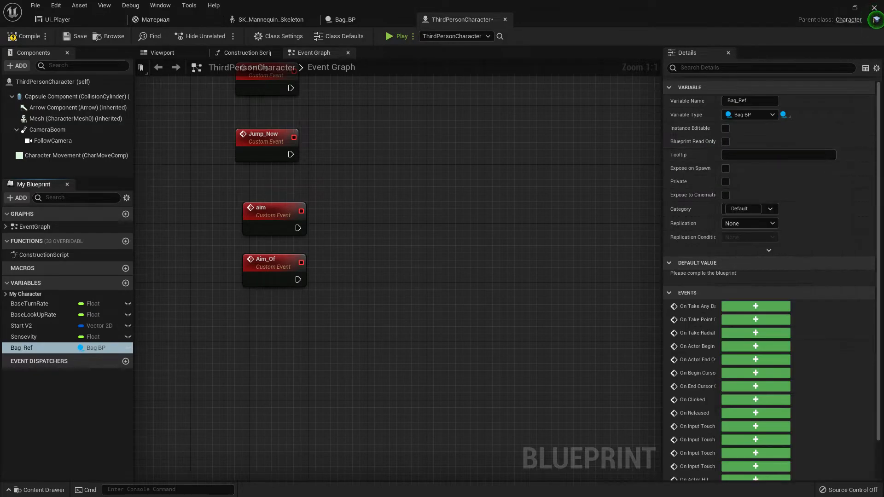
click(28, 36)
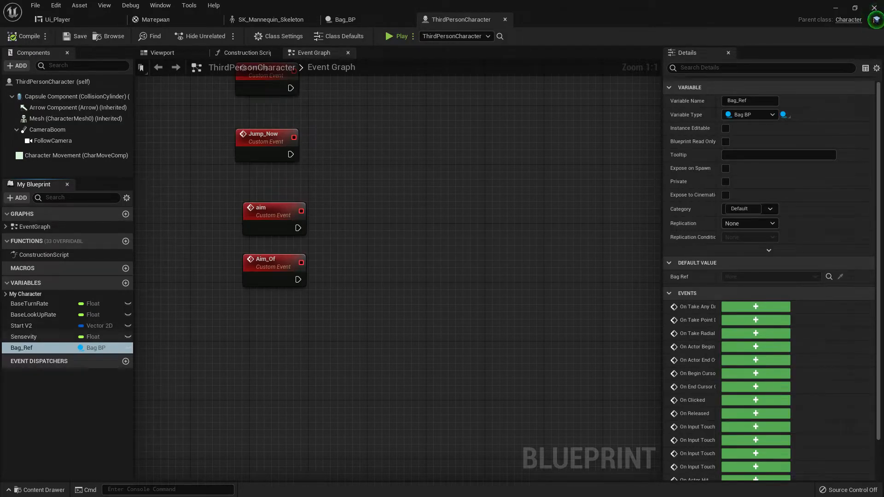
- Add a custom event named Pick below Aim_Of in the event graph, and compile and save the blueprint
right_drag(311, 262, 303, 154)
right_drag(235, 292, 248, 208)
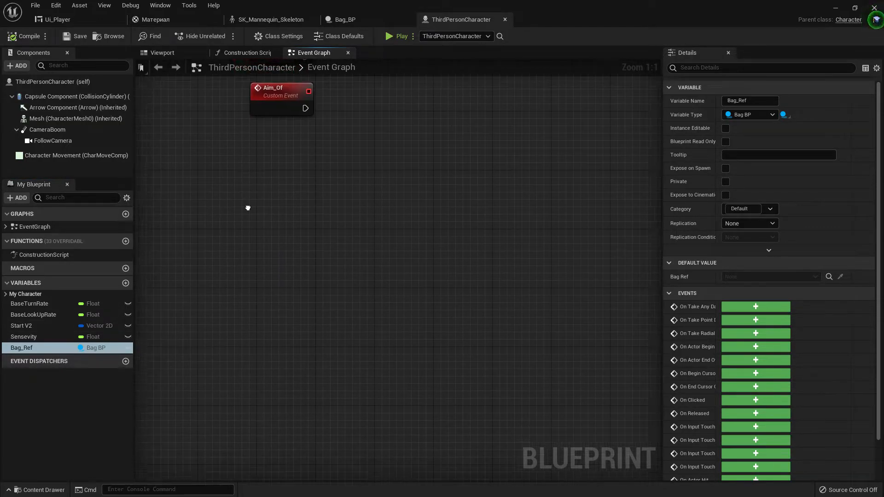
right_click(251, 210)
text(cus)
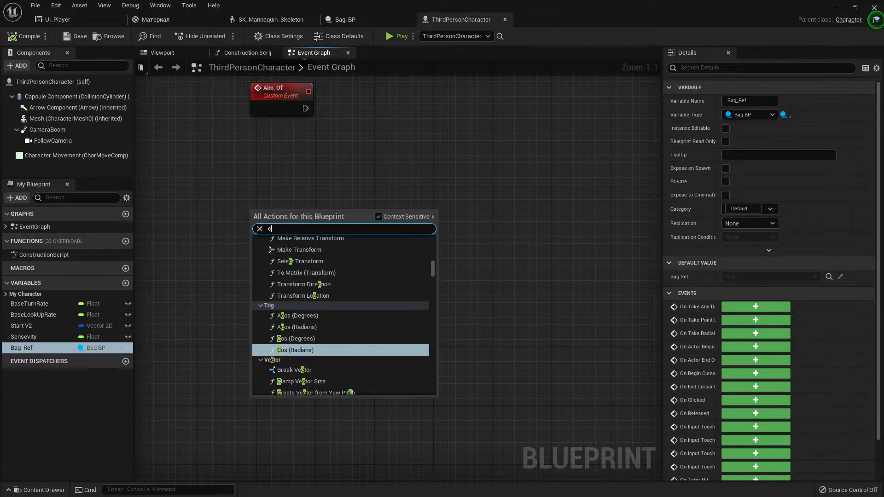
key(Return)
key(BackSpace)
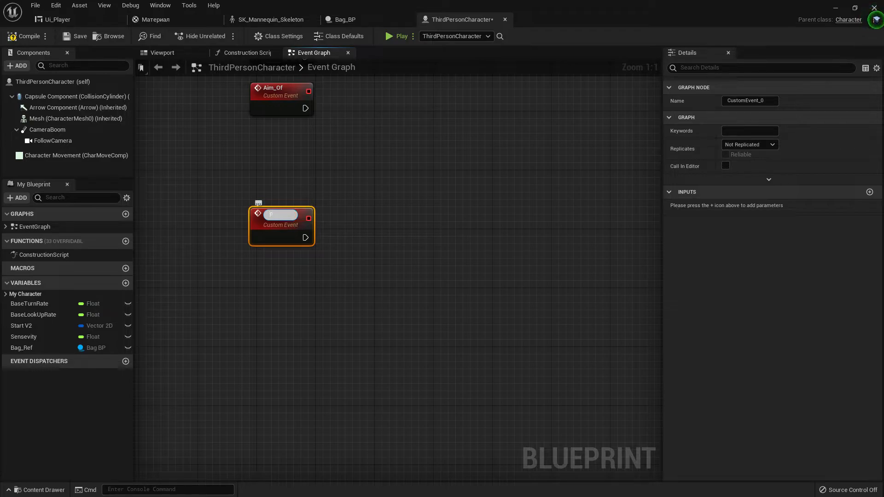
key(Return)
click(283, 276)
click(22, 37)
click(75, 36)
- Place a Bag Ref getter feeding an Is Valid check, run the check from the Pick event, and compile and save
drag(46, 348, 387, 264)
text(is)
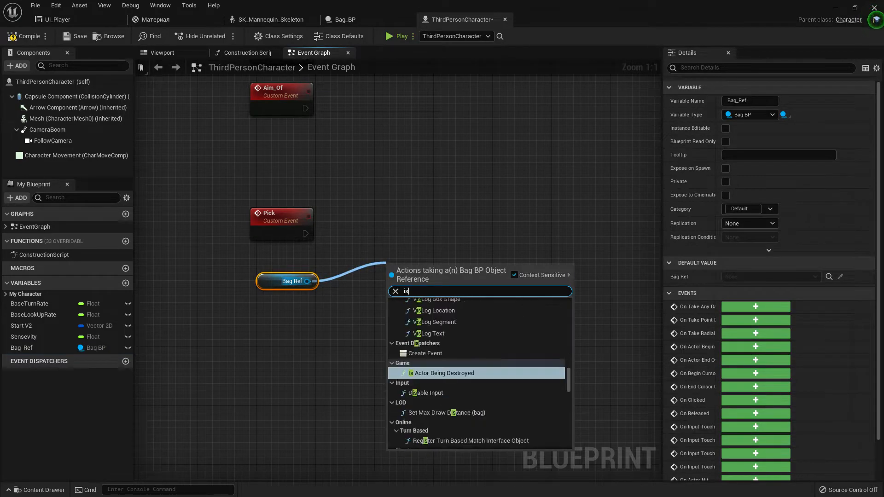
text( va)
click(418, 371)
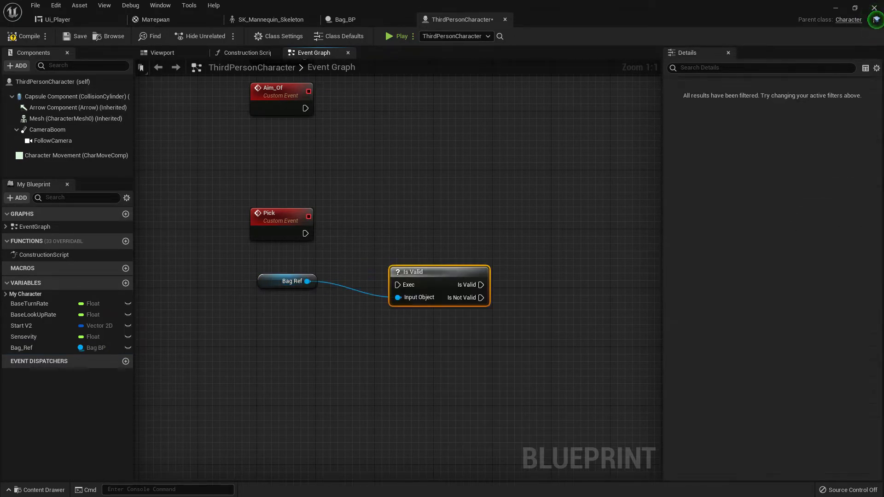
drag(305, 233, 343, 219)
drag(371, 207, 378, 221)
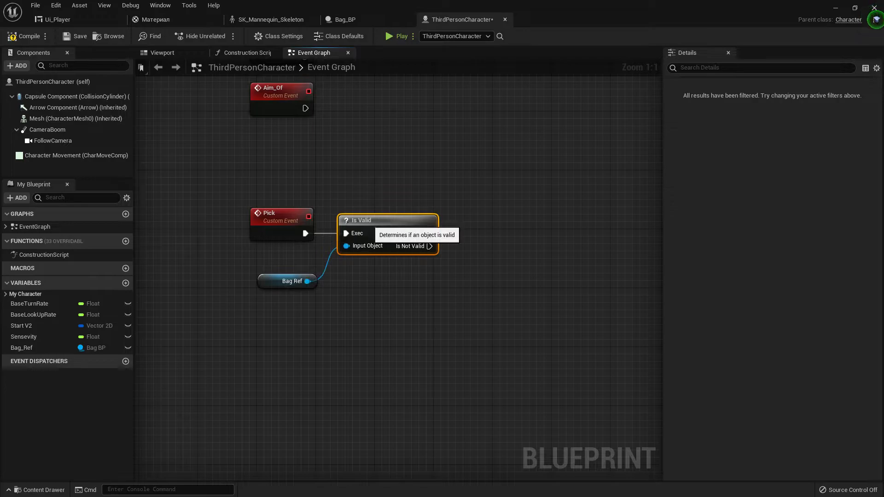
click(391, 184)
click(25, 36)
click(74, 36)
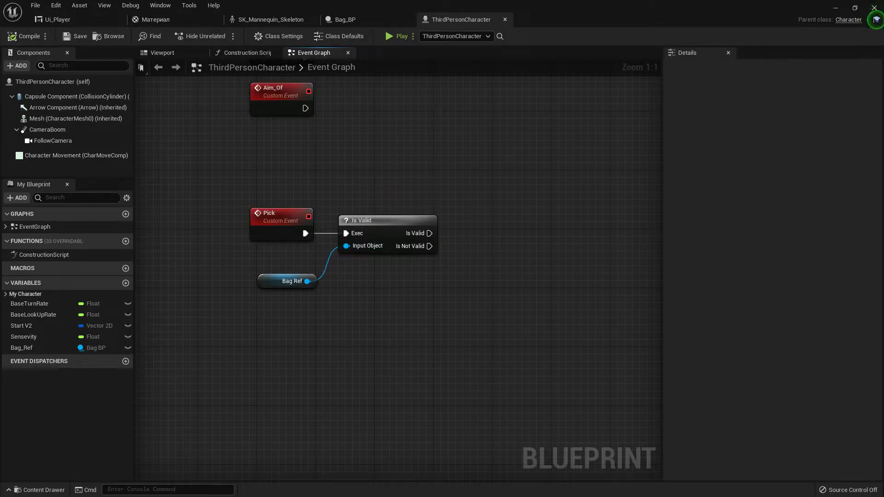
- Add an AttachActorToComponent node executed from the Is Valid output and place it to the right of the check
drag(429, 234, 470, 228)
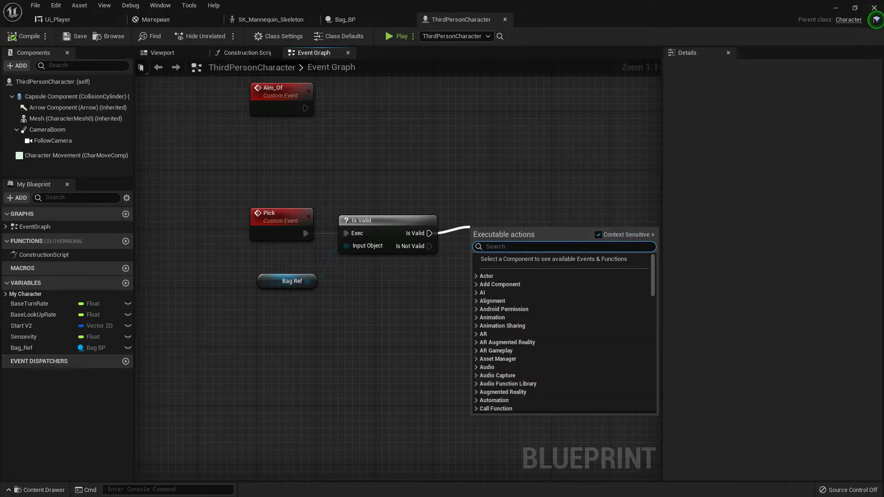
text(atat)
key(BackSpace)
key(BackSpace)
text(tch)
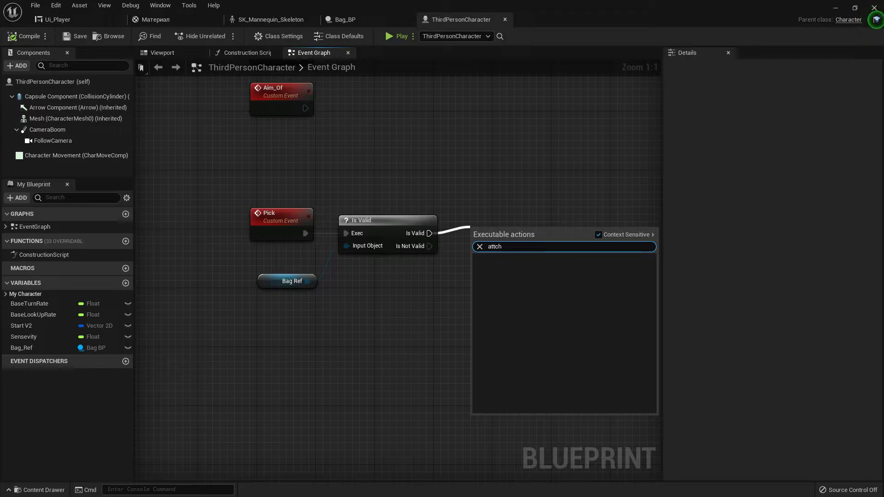
key(BackSpace)
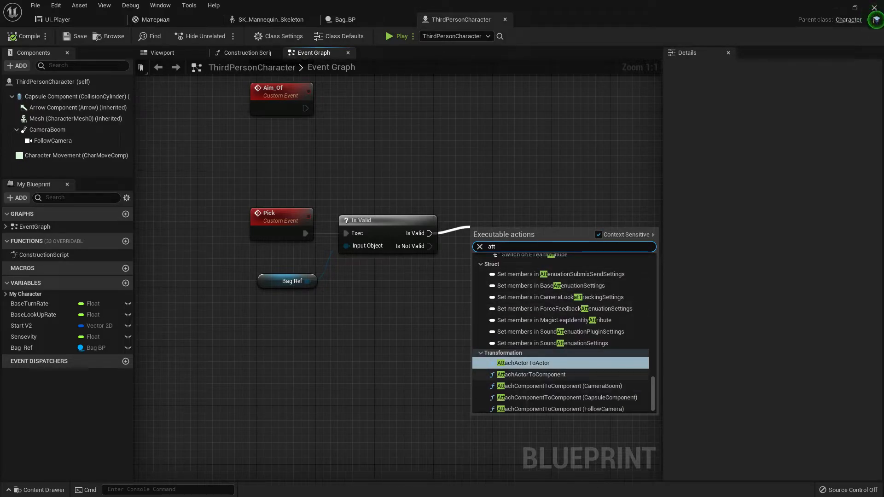
click(532, 375)
drag(507, 257, 587, 233)
right_drag(584, 236, 538, 229)
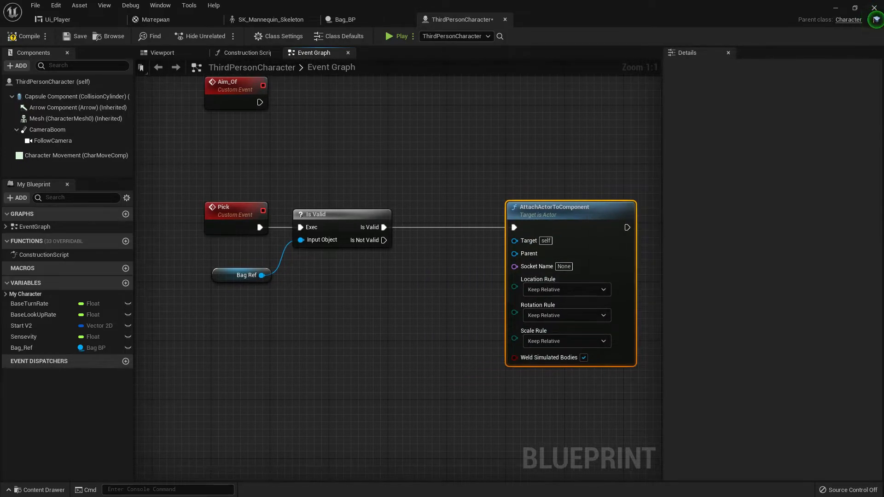
- Connect Bag Ref as Target and the character Mesh as Parent of AttachActorToComponent, and set its Socket Name to bag
drag(527, 241, 461, 198)
drag(55, 118, 514, 252)
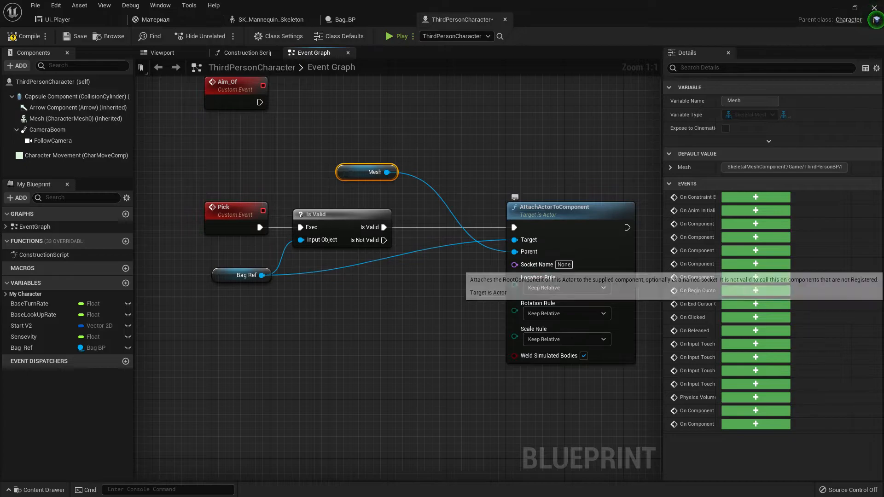
click(270, 20)
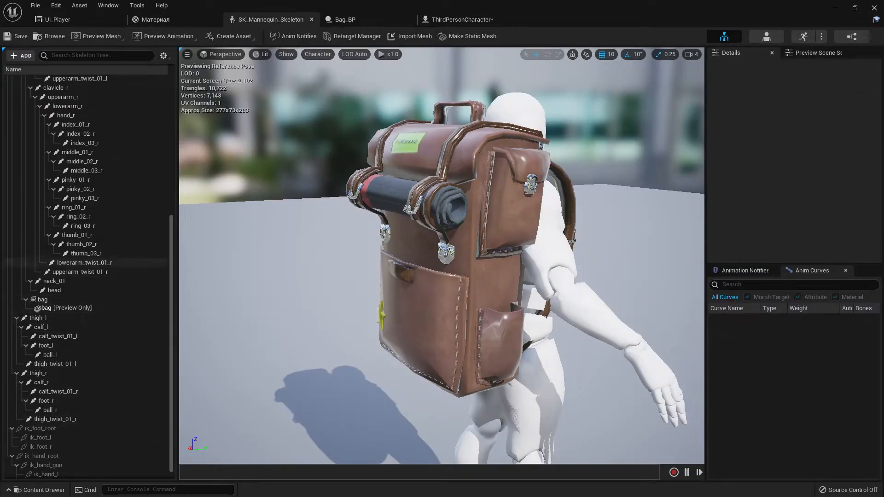
click(346, 19)
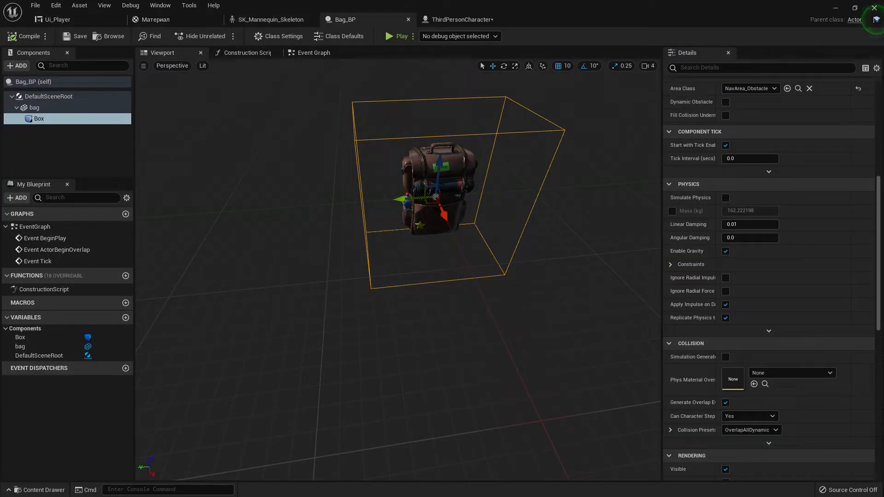
click(462, 20)
click(566, 265)
key(BackSpace)
text(bag)
key(Return)
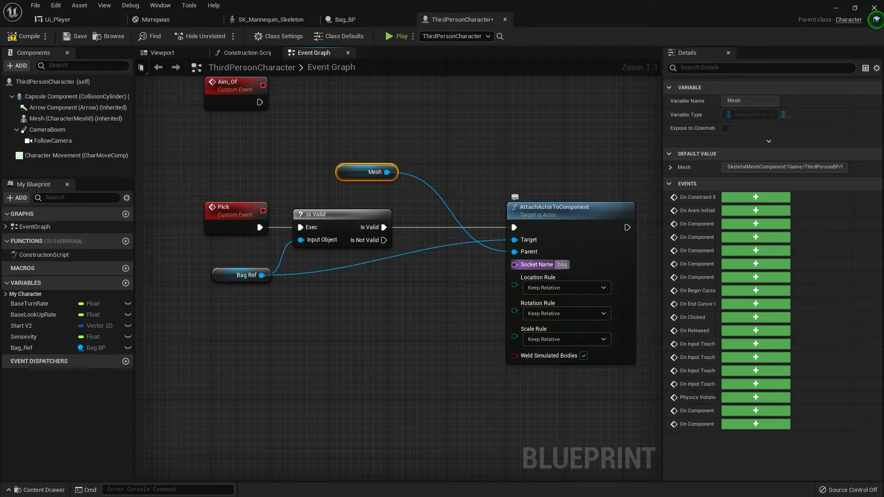
- Review the bag socket in the mannequin skeleton and set AttachActorToComponent's Location Rule to Snap to Target
click(345, 20)
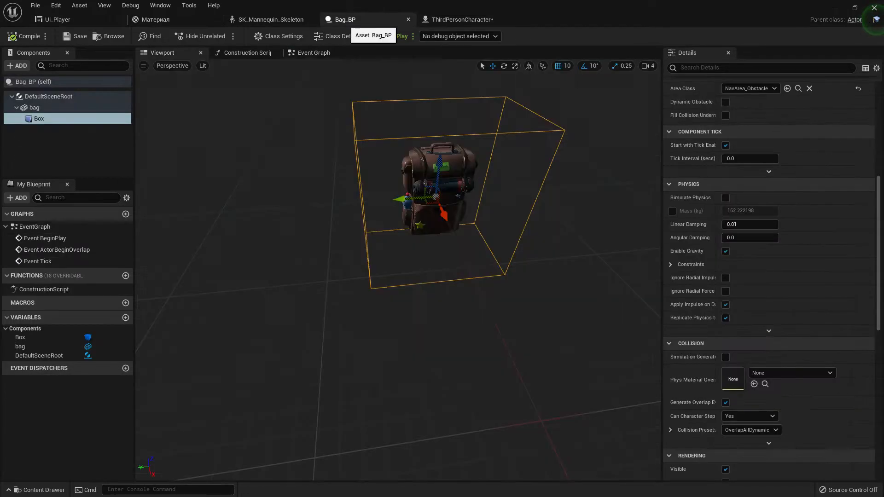
click(273, 20)
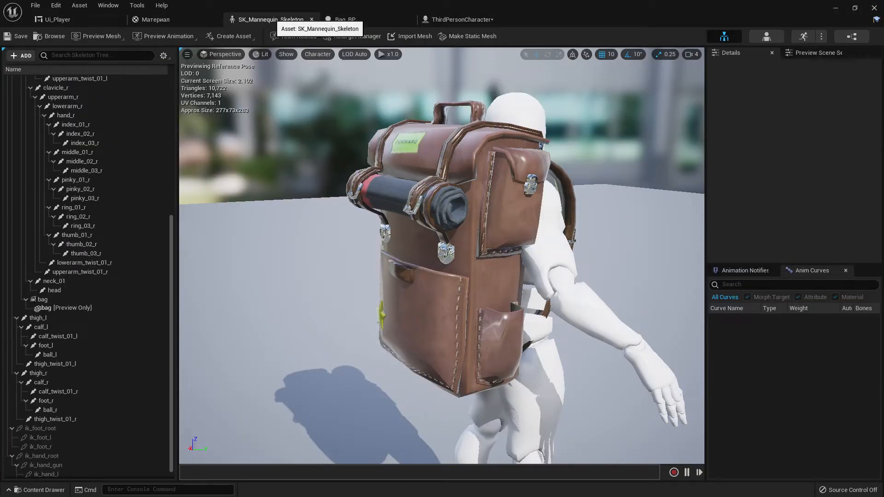
click(460, 20)
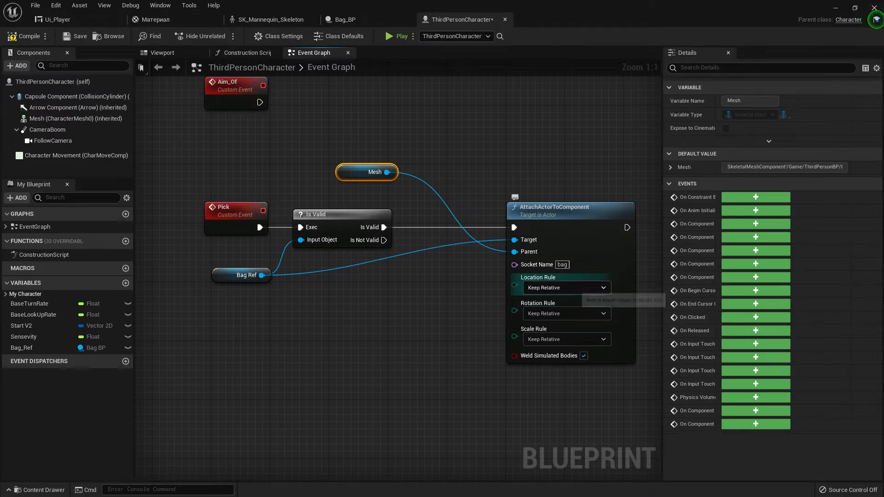
click(567, 288)
click(557, 309)
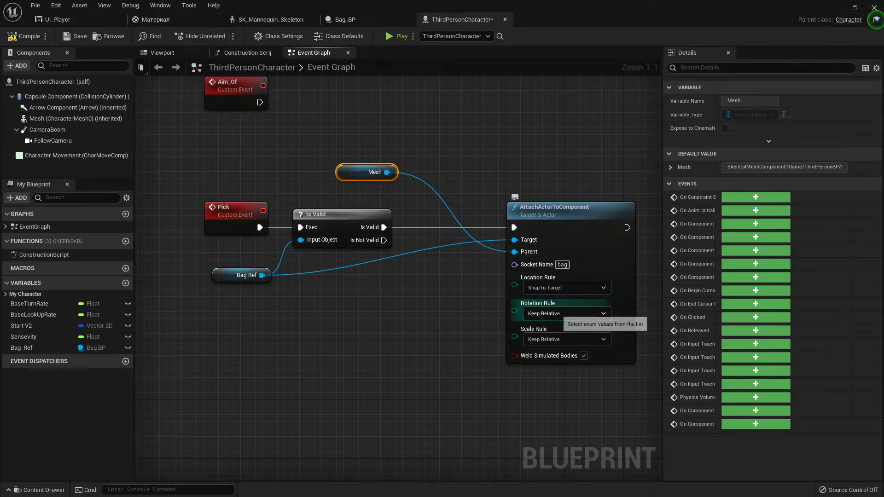
- Set AttachActorToComponent's Rotation Rule and Scale Rule to Snap to Target, and compile and save the character blueprint
click(566, 314)
click(554, 335)
click(558, 339)
click(555, 361)
click(465, 331)
right_drag(466, 377, 435, 373)
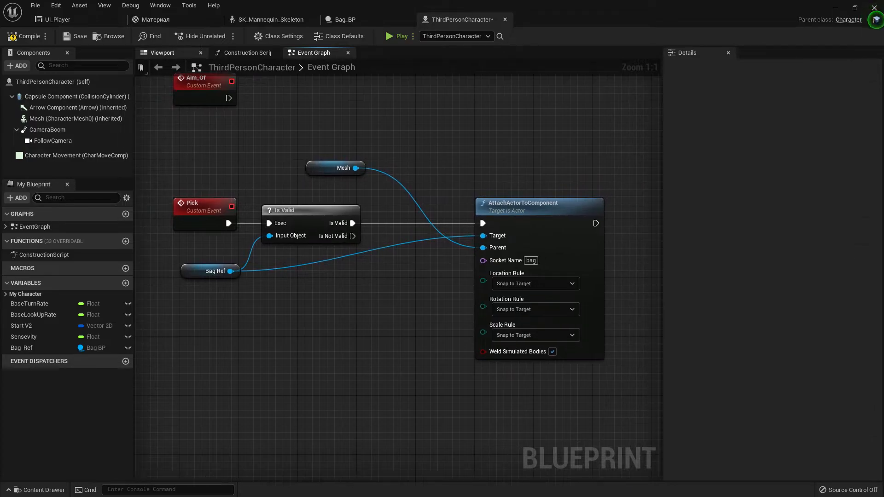
click(22, 38)
click(74, 38)
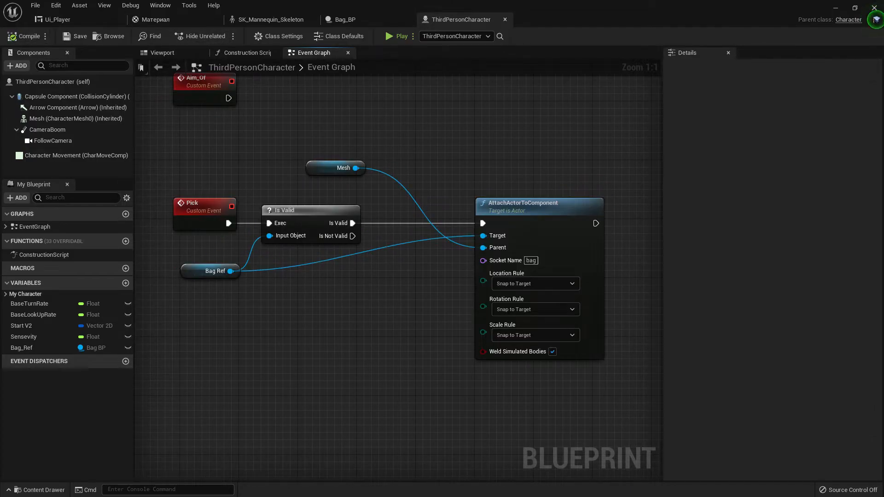
- Add a call to the Pick event in the empty graph area above the Pick event's attach logic
right_drag(332, 304, 446, 381)
right_click(462, 112)
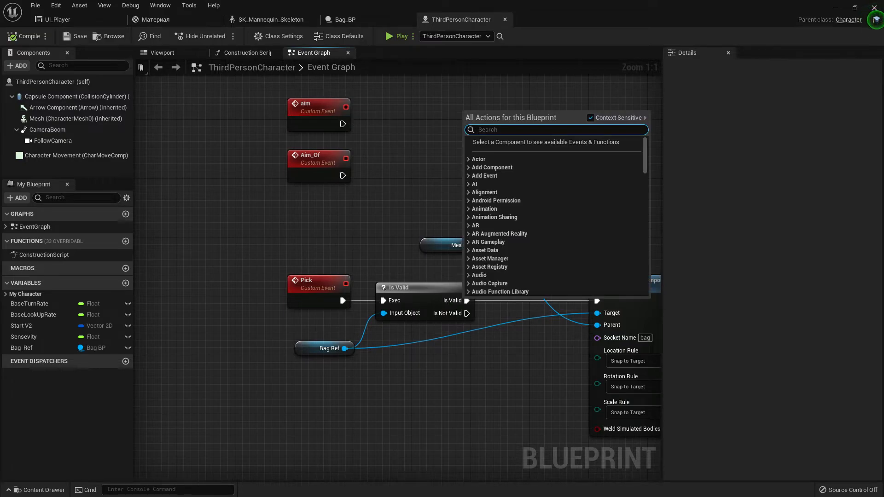
text(pick)
key(Return)
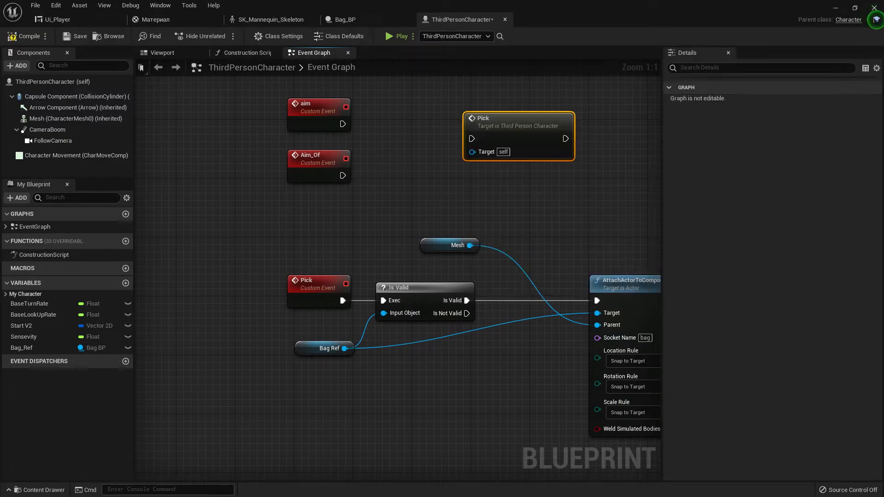
- Add an X keyboard event, connect its Pressed output to the Pick call, and move the call further right
right_click(379, 169)
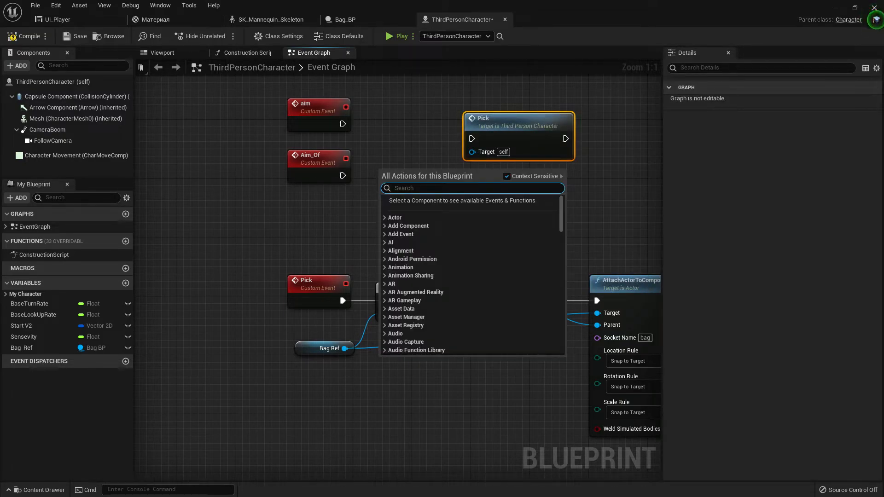
text(x key)
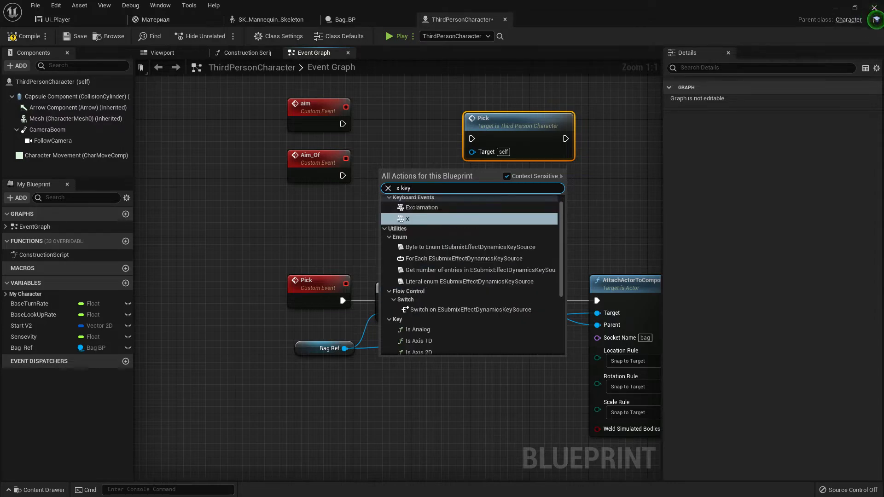
key(Return)
drag(407, 190, 473, 138)
drag(516, 119, 545, 126)
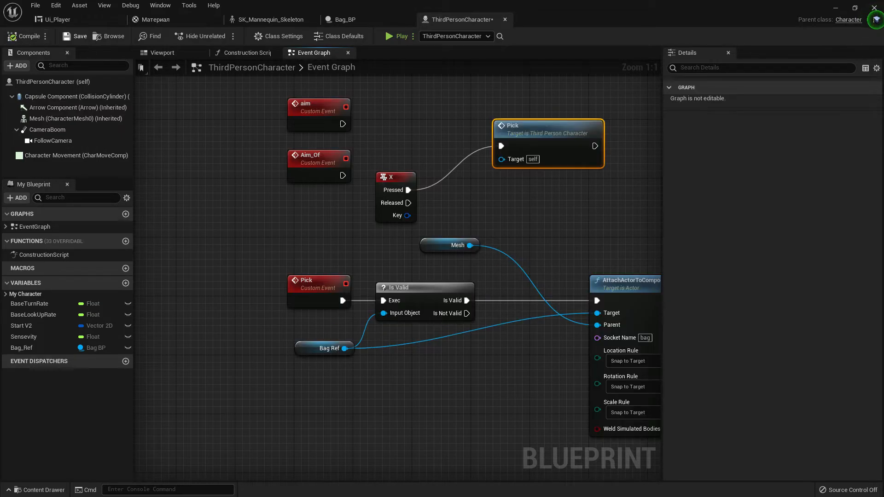
right_drag(549, 165, 420, 167)
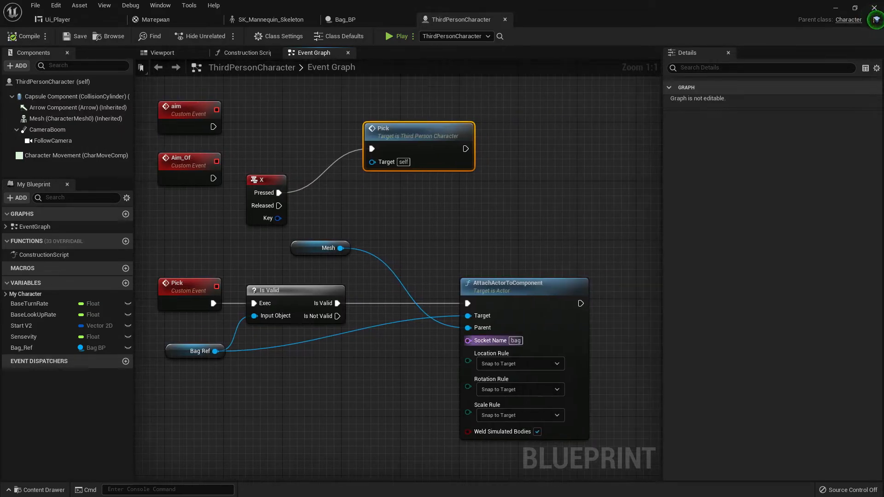
right_drag(553, 309, 523, 301)
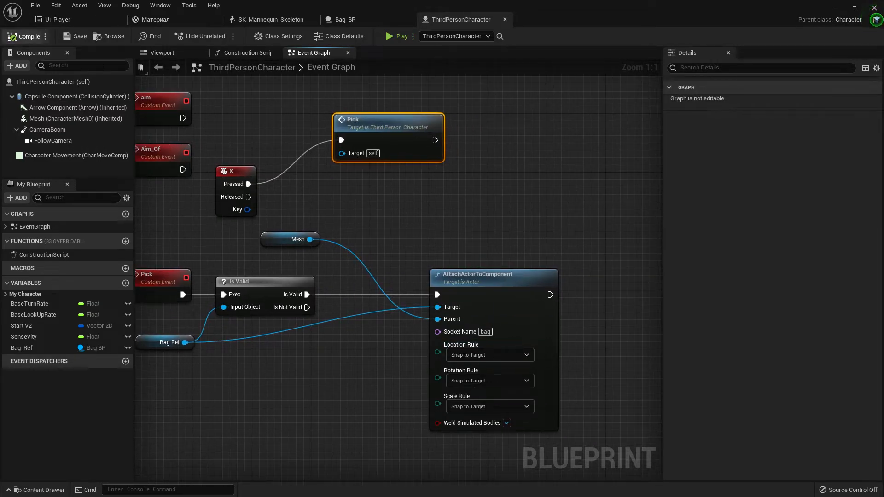
right_drag(477, 258, 461, 200)
drag(460, 224, 600, 223)
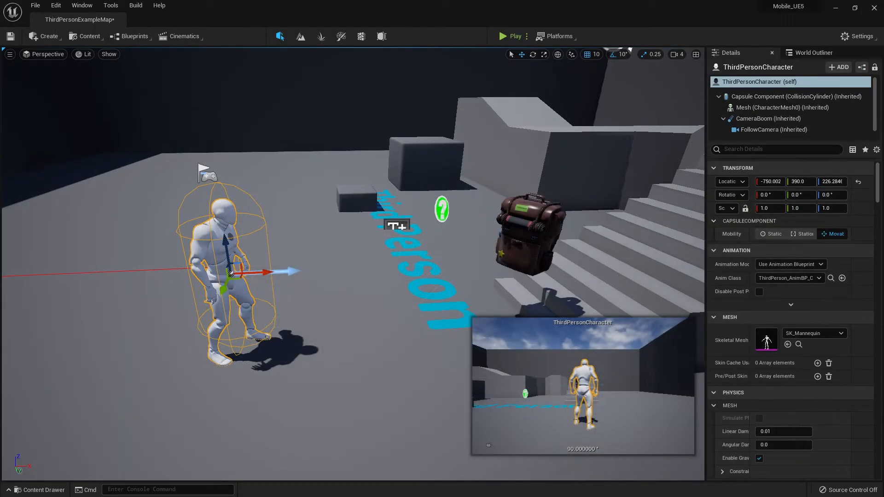
- Delete the backpack placed in the level and place Bag_BP from the bag folder on the floor instead
click(43, 490)
click(530, 235)
key(Delete)
click(44, 490)
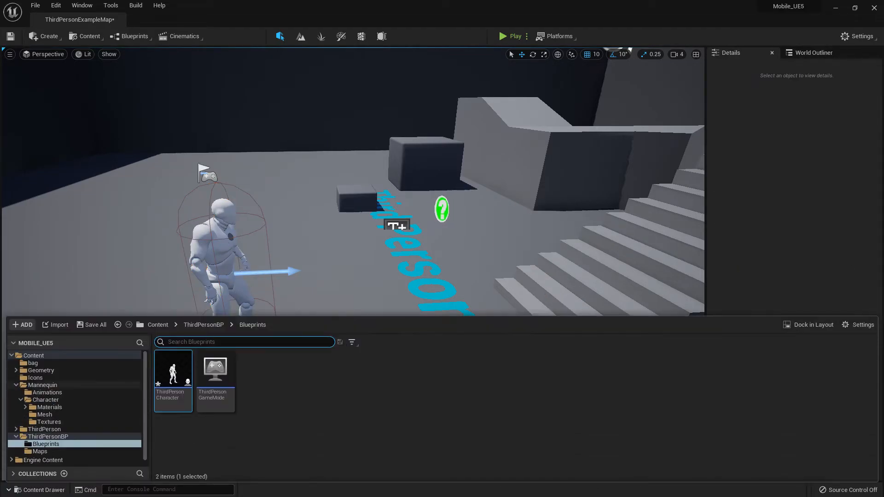
click(32, 362)
drag(440, 381, 446, 237)
- Play the level, walk the character around the backpack to test the pickup, and stop the session
click(511, 36)
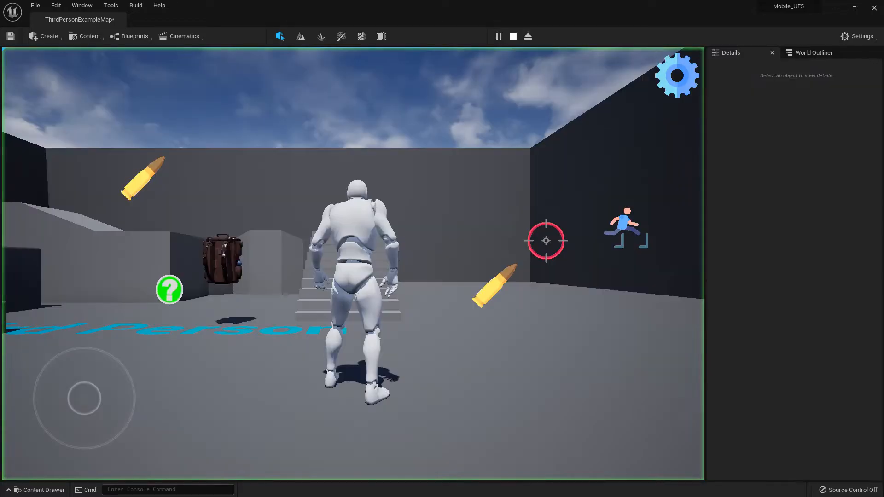
key(w)
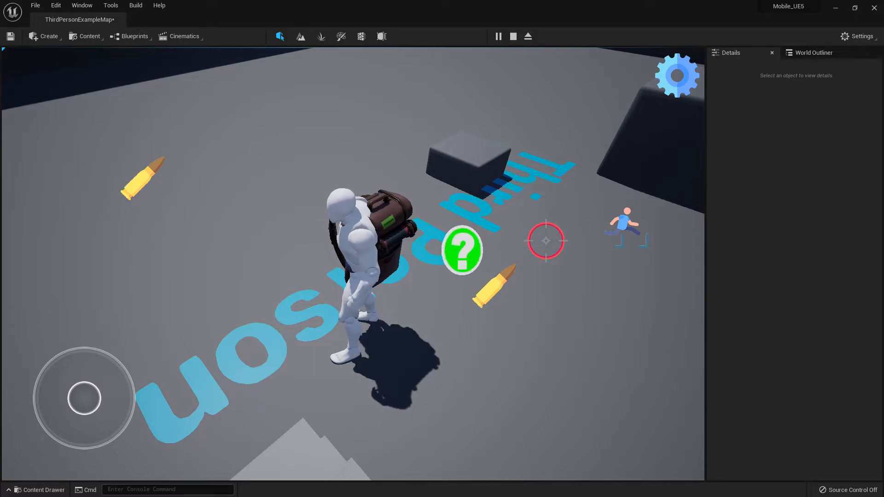
key(a)
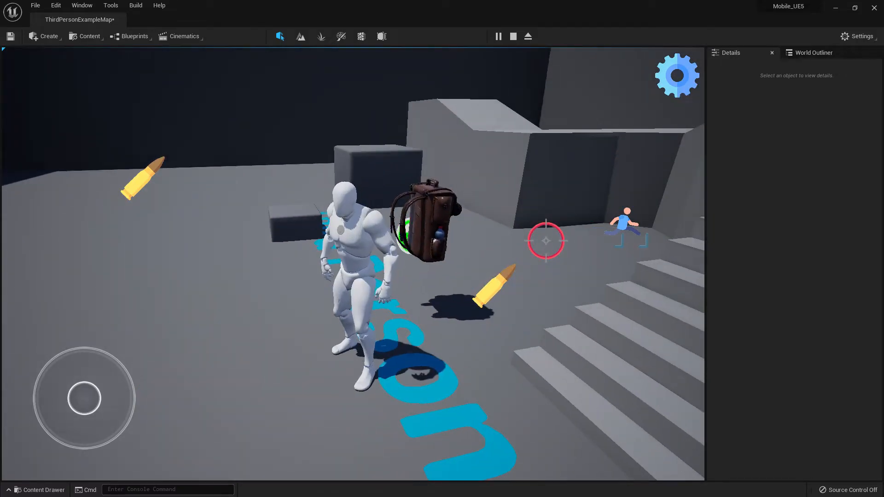
key(F11)
key(F11)
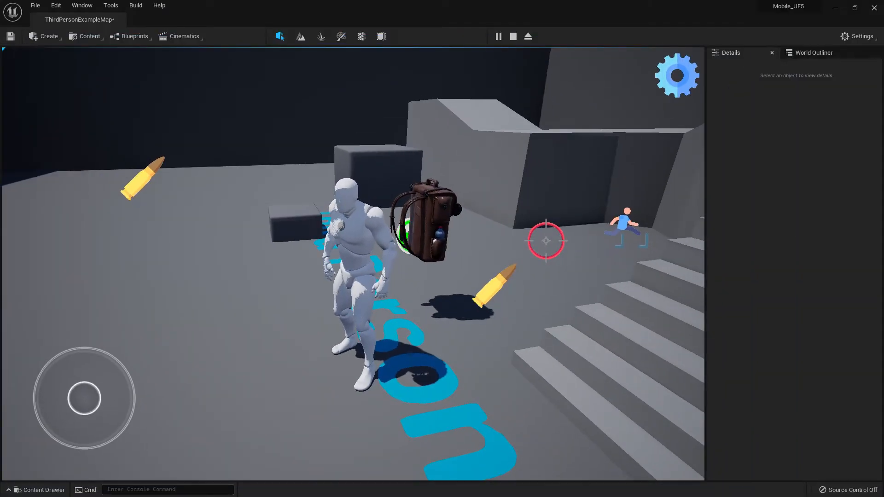
key(Escape)
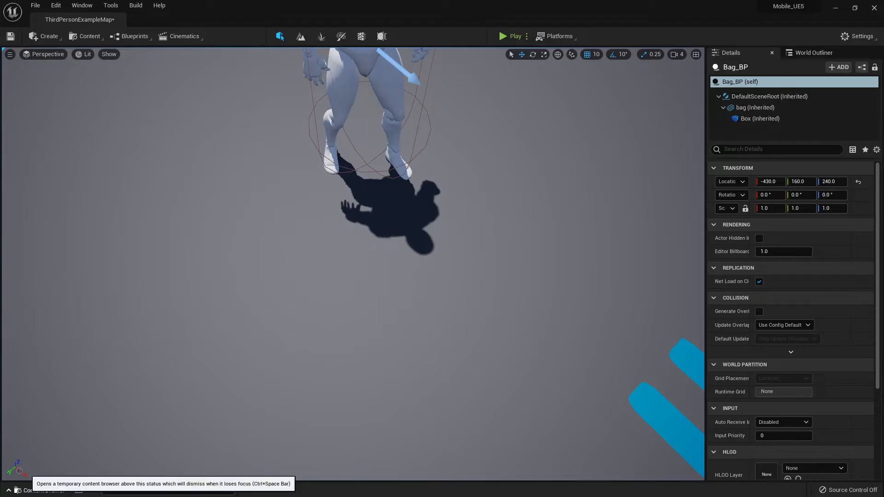
- Open Bag_BP's Event Graph and add On Component Begin Overlap and On Component End Overlap events for the Box component
click(40, 490)
double_click(439, 382)
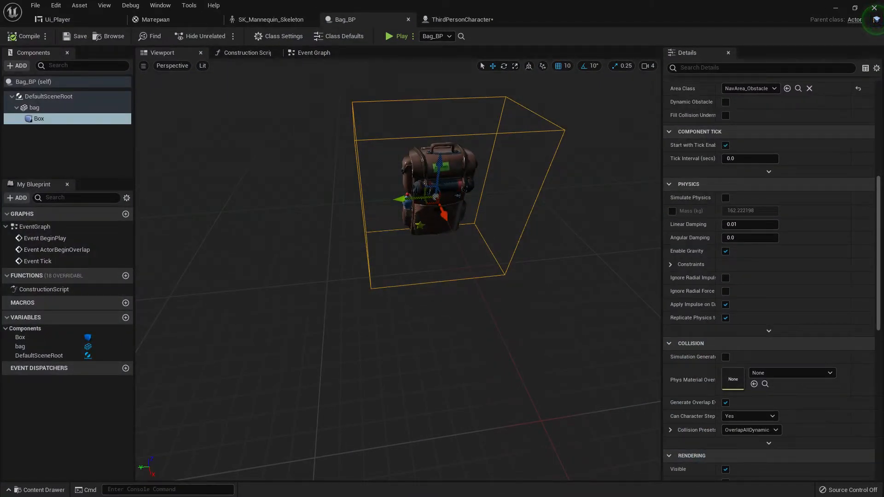
click(313, 52)
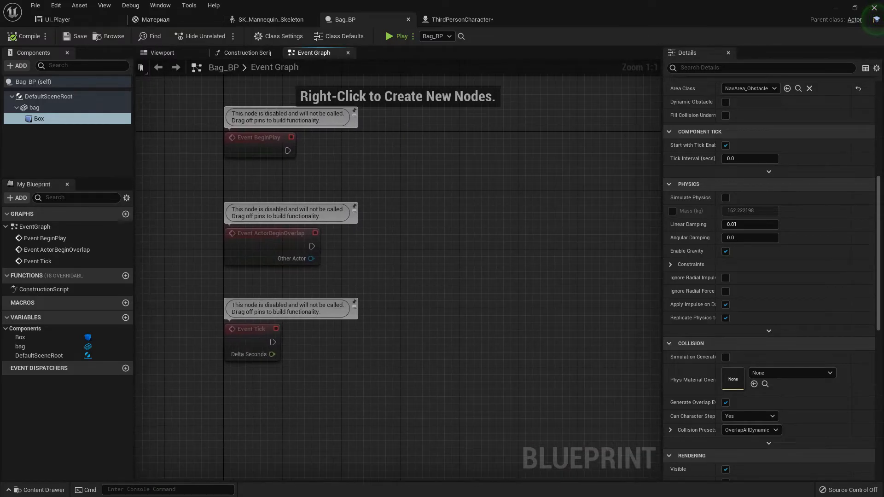
right_drag(475, 292, 461, 115)
scroll(773, 414, down, 9)
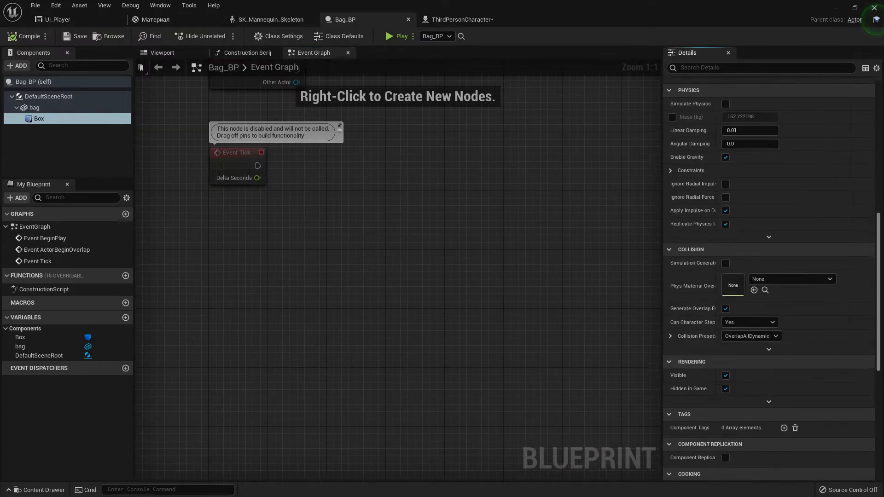
click(756, 243)
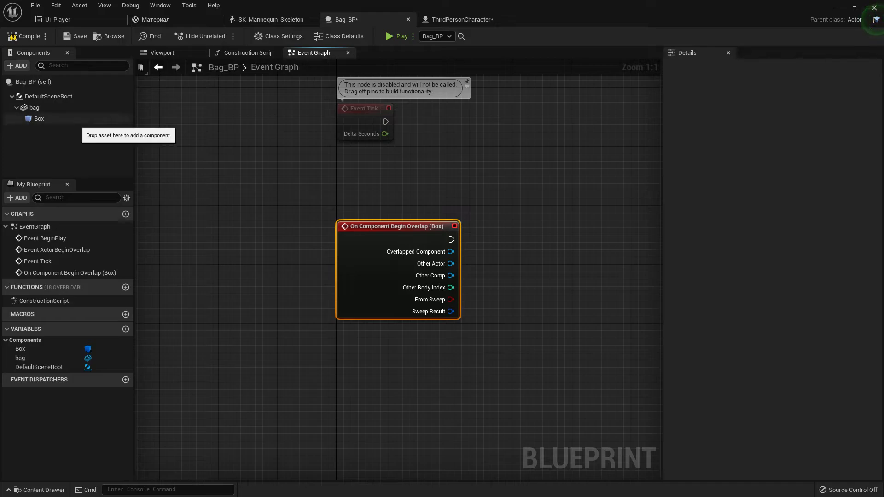
click(756, 257)
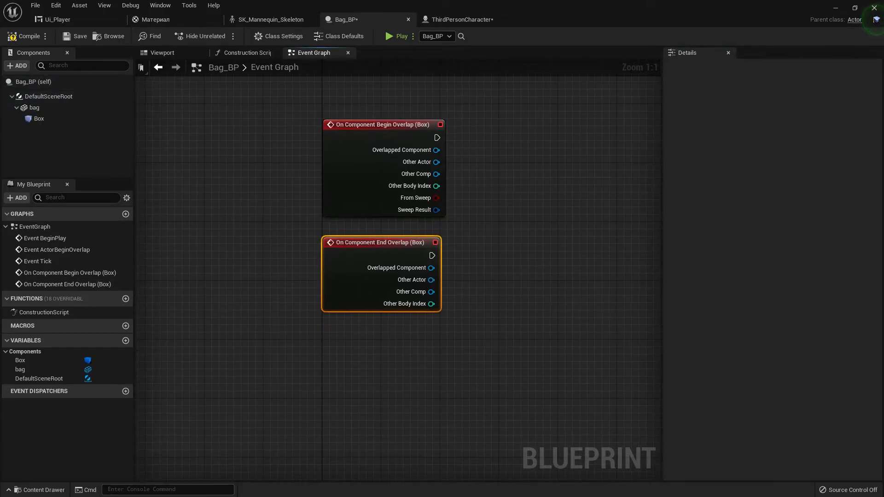
drag(436, 174, 479, 152)
text(ca)
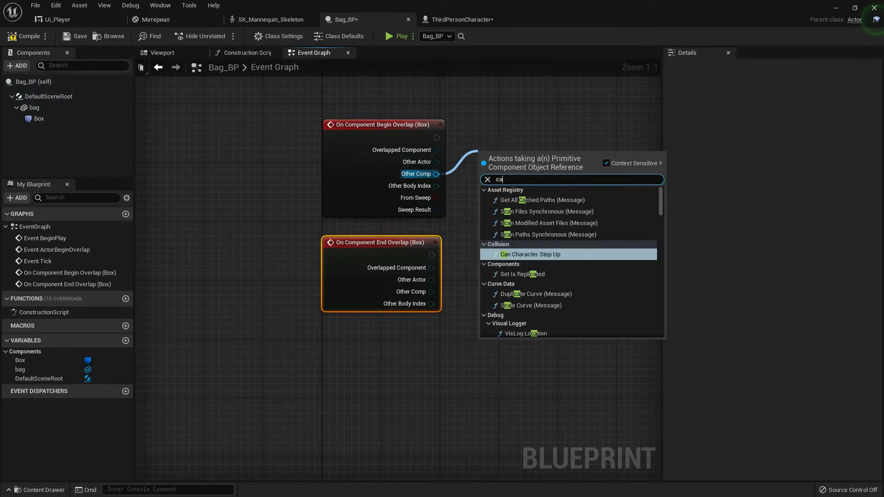
text(sto)
key(BackSpace)
key(BackSpace)
text(t to)
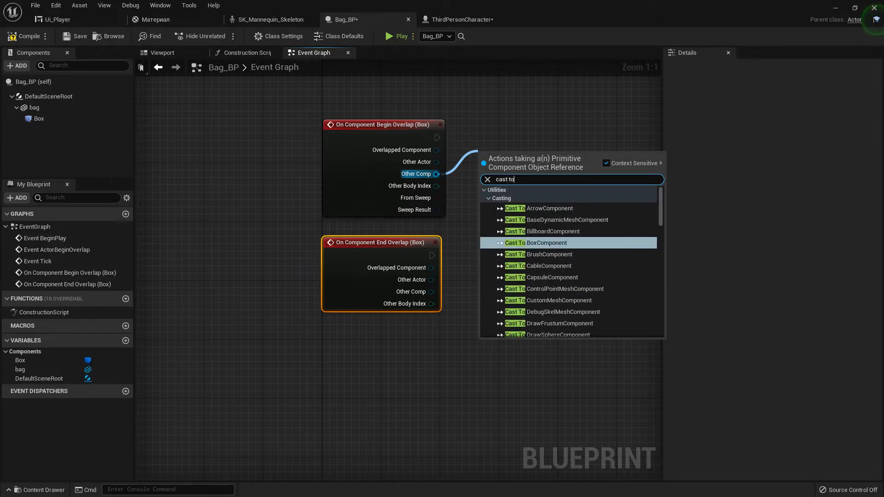
text( th)
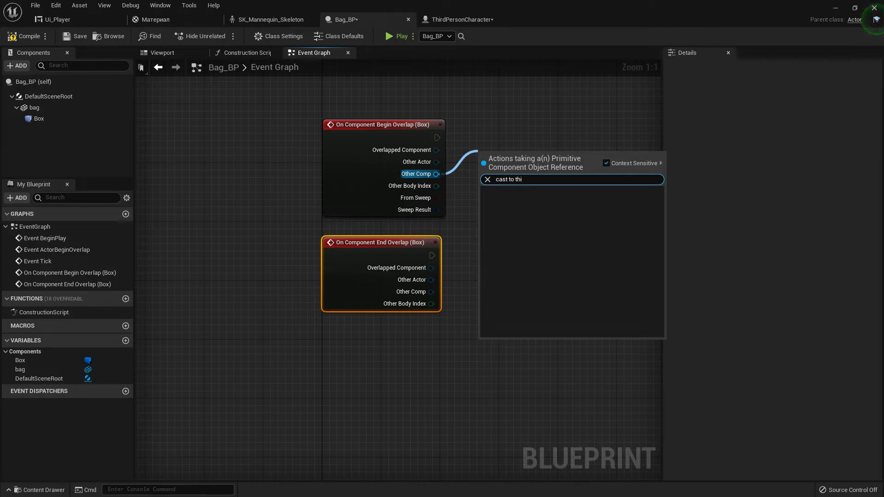
key(BackSpace)
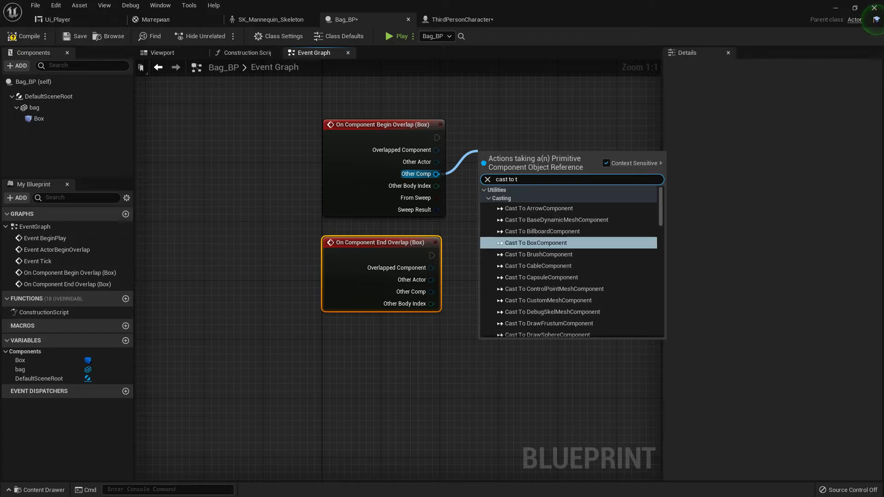
key(BackSpace)
key(BackSpace)
key(BackSpace)
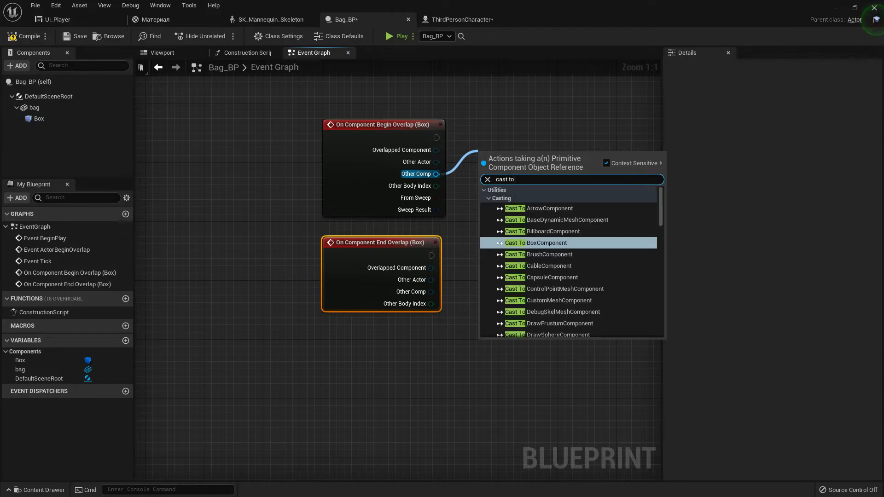
key(BackSpace)
key(BackSpace)
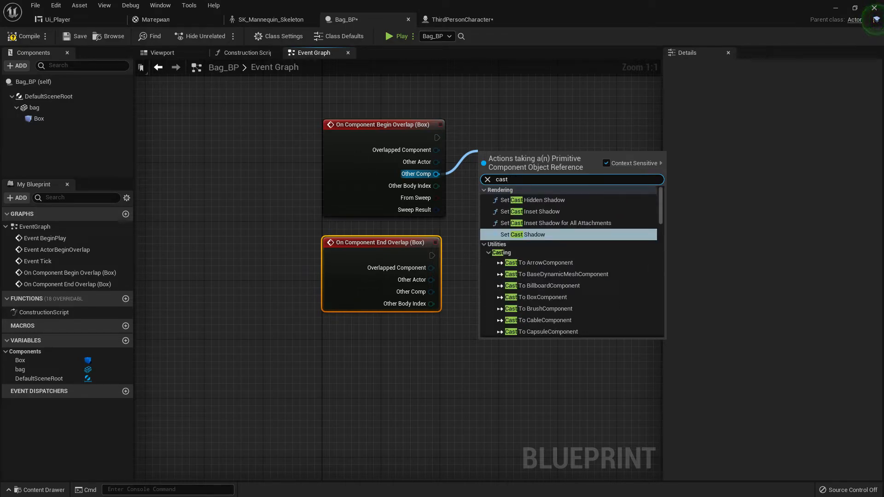
text(pl)
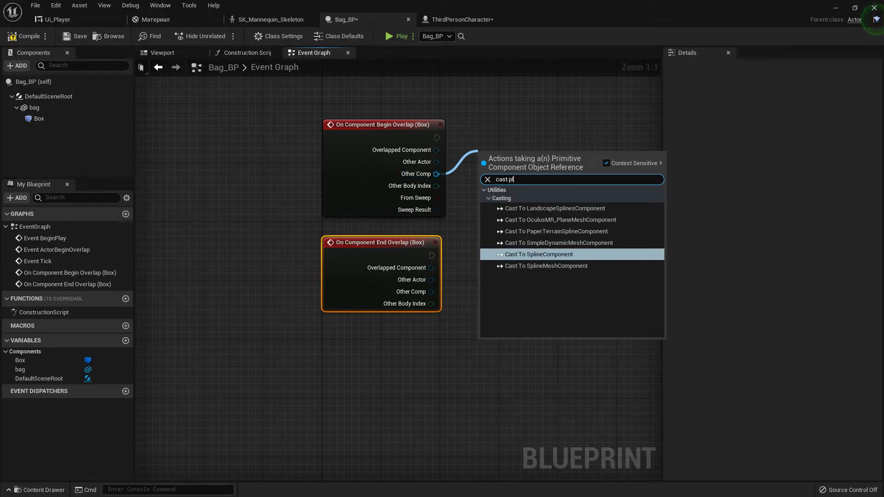
click(554, 122)
- Add a Cast To ThirdPersonCharacter node from the Begin Overlap event's Other Actor output
drag(436, 161, 502, 140)
text(casdt ==)
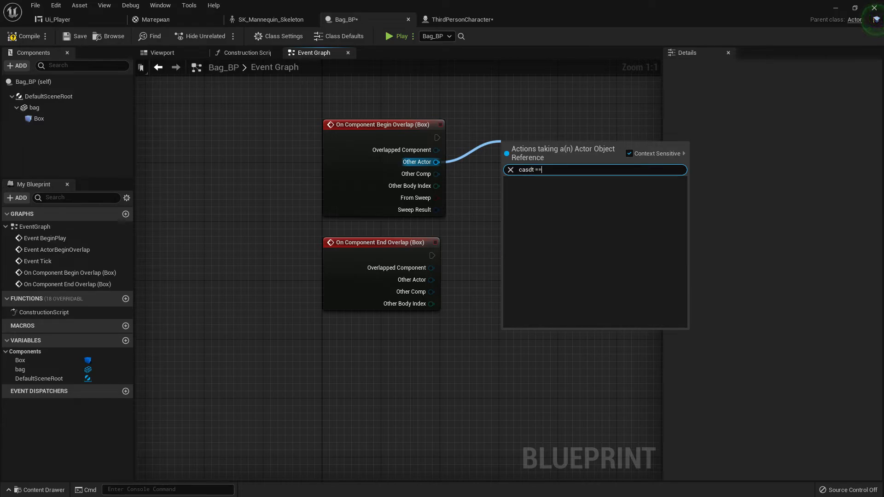
key(BackSpace)
key(BackSpace)
key(BackSpace)
key(BackSpace)
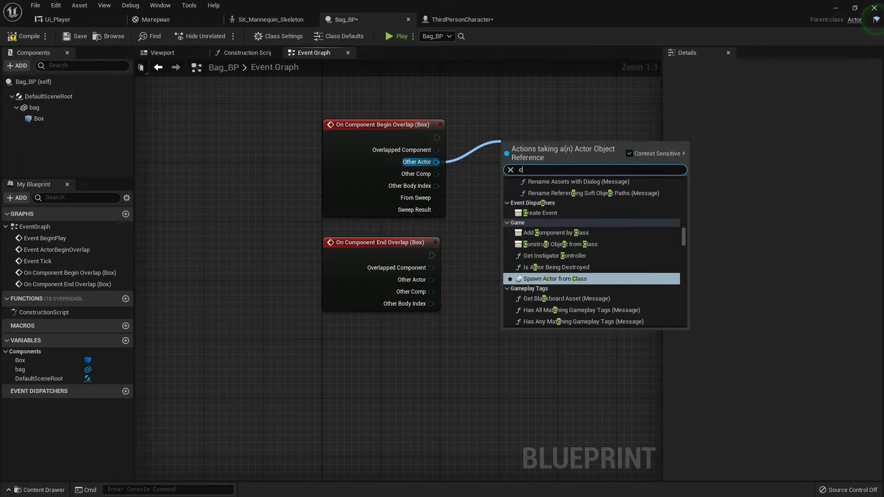
text(t to)
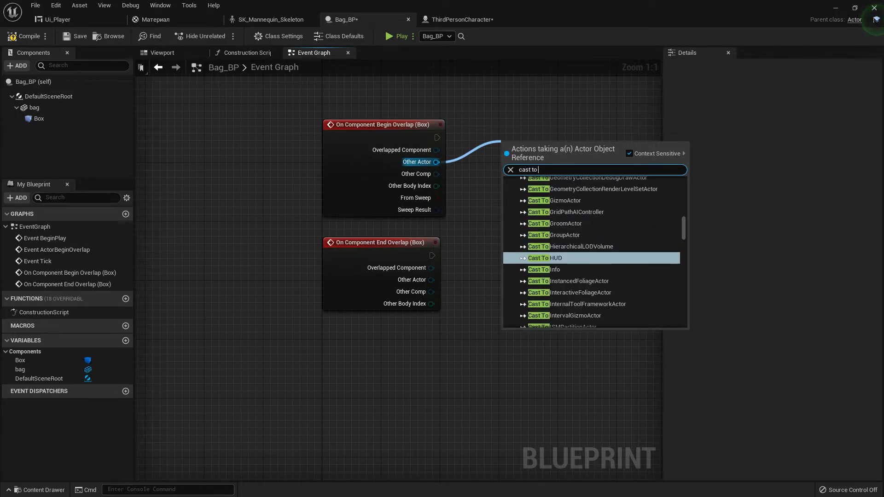
text( thi)
key(Up)
key(Return)
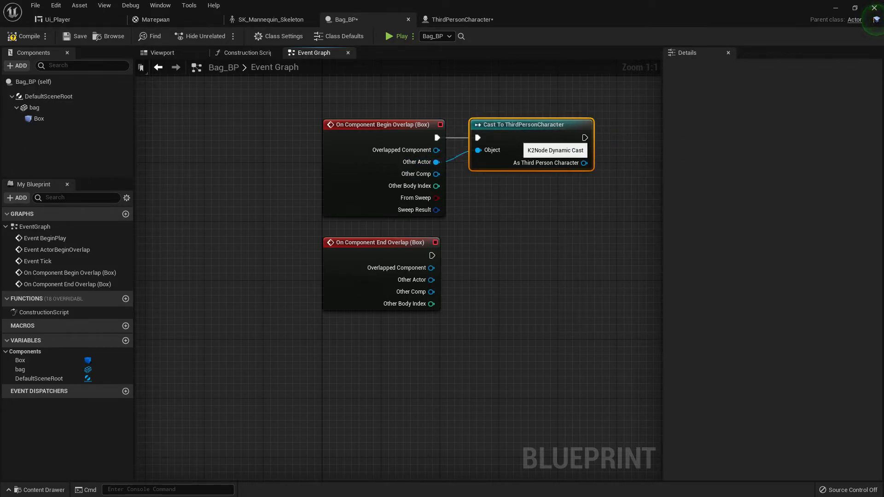
- Add a Set Bag Ref node targeting the cast's As Third Person Character output, to the right of the cast
right_drag(552, 142, 354, 122)
drag(385, 142, 477, 158)
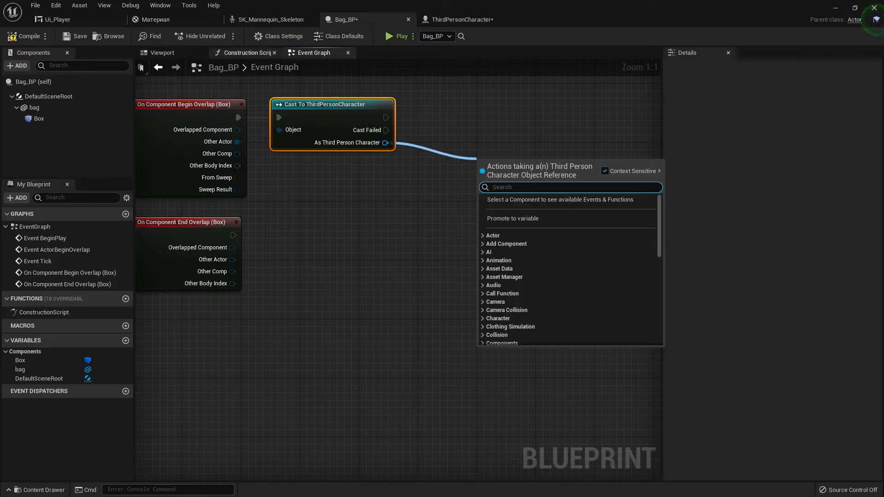
text(bag)
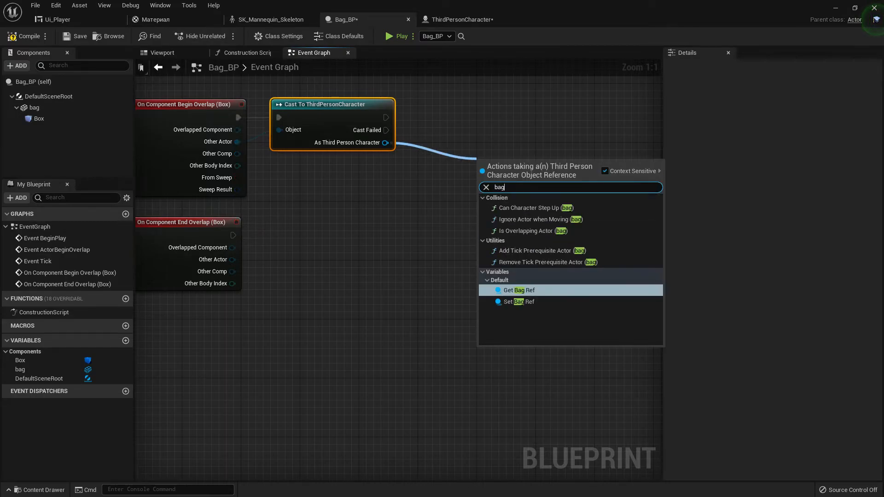
click(519, 302)
right_drag(519, 302, 443, 297)
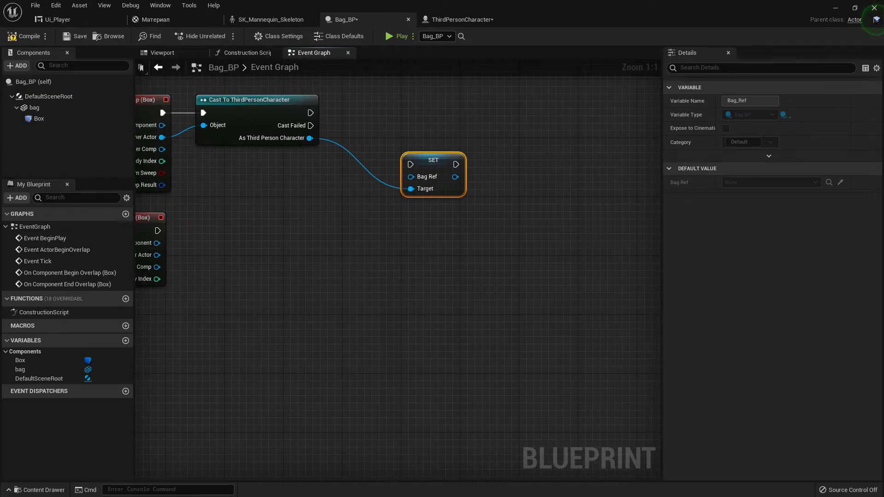
- In ThirdPersonCharacter, create a Boolean variable named Bag_Near and compile the blueprint
drag(310, 138, 363, 247)
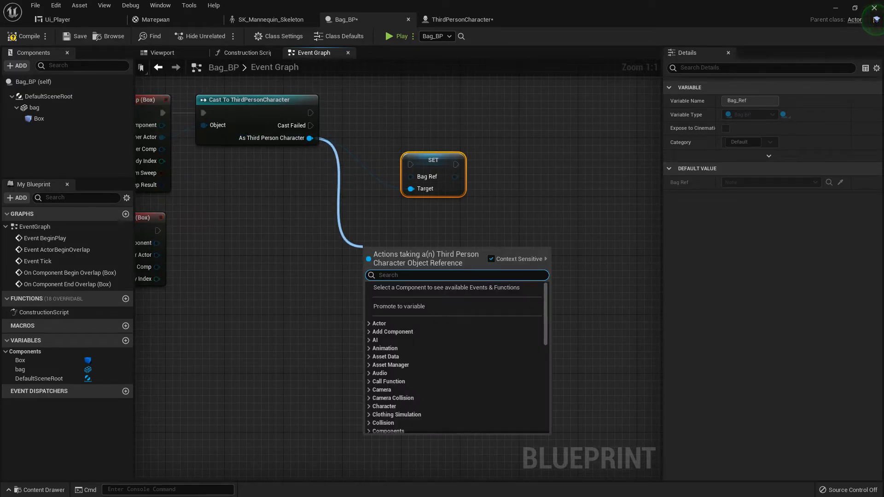
click(460, 19)
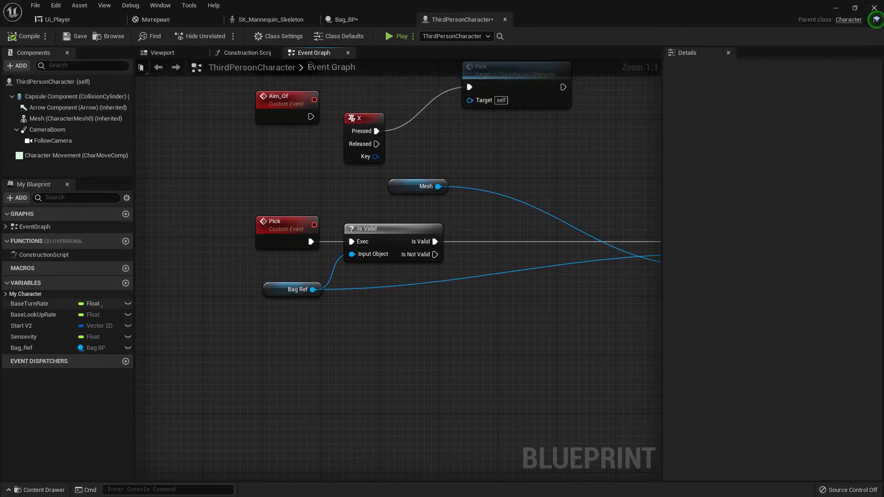
click(126, 283)
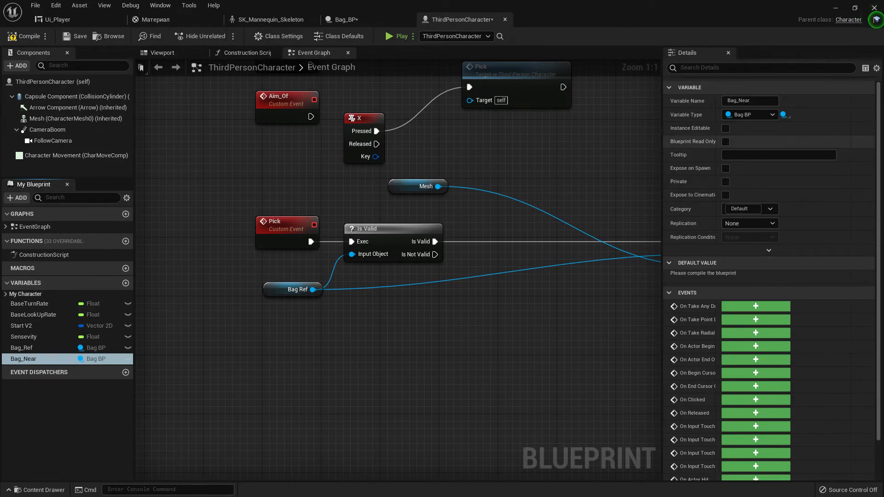
click(750, 115)
click(755, 142)
right_drag(543, 193, 492, 192)
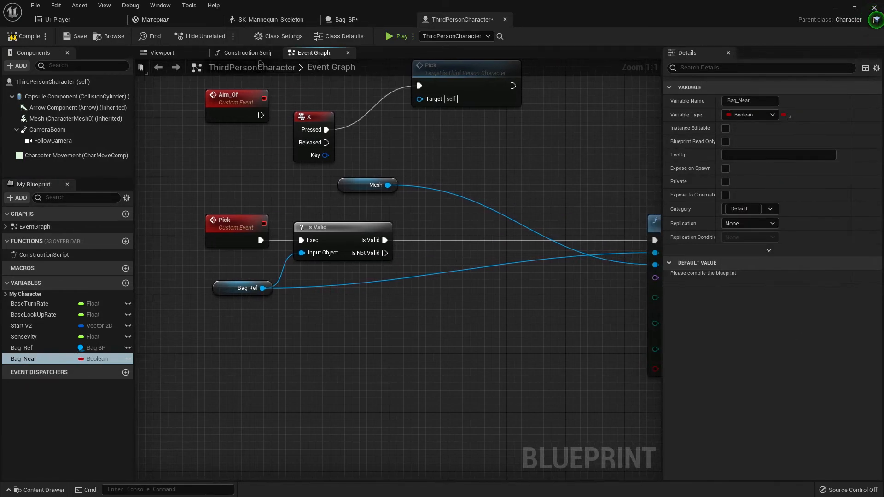
key(F7)
- Insert a Branch conditioned on Bag Near between the Pick event's Is Valid output and AttachActorToComponent, and compile
drag(353, 309, 435, 227)
click(365, 318)
text(branch)
key(Return)
drag(385, 240, 419, 240)
right_drag(420, 240, 331, 238)
drag(394, 238, 574, 251)
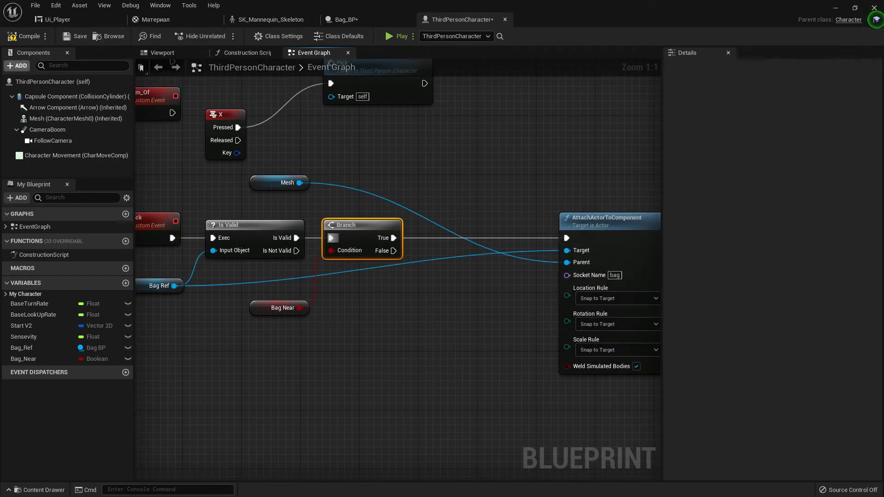
click(23, 36)
- In Bag_BP, align Set Bag Ref with the cast, connect their execution pins, and feed Bag Ref with a Self reference
click(360, 20)
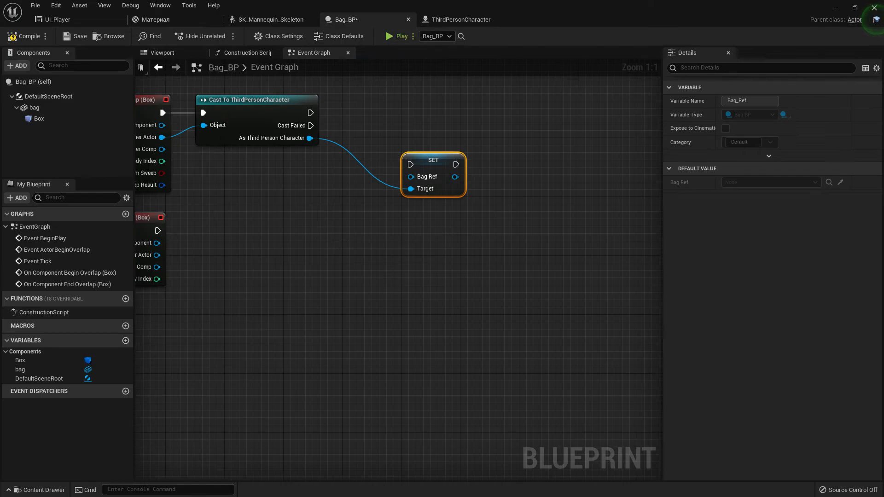
drag(449, 173, 434, 121)
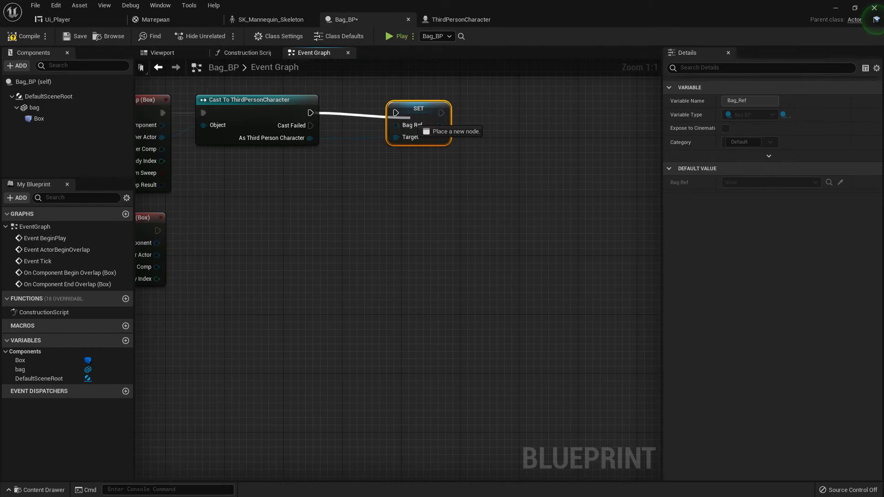
right_drag(400, 116, 421, 229)
drag(342, 133, 342, 133)
text(self)
key(Return)
- Add a Set Bag Near node on the cast character after Set Bag Ref, with Bag Near enabled
drag(330, 249, 381, 278)
text(bag)
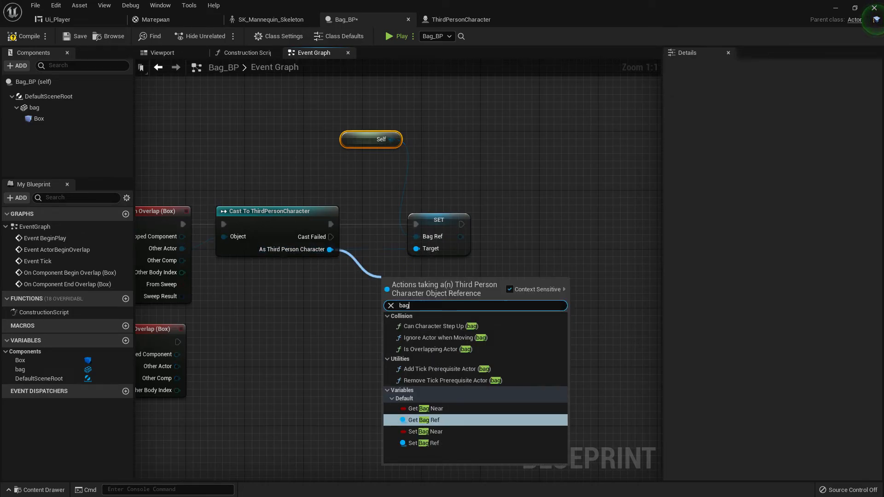
click(424, 431)
drag(430, 306, 541, 202)
drag(564, 202, 557, 224)
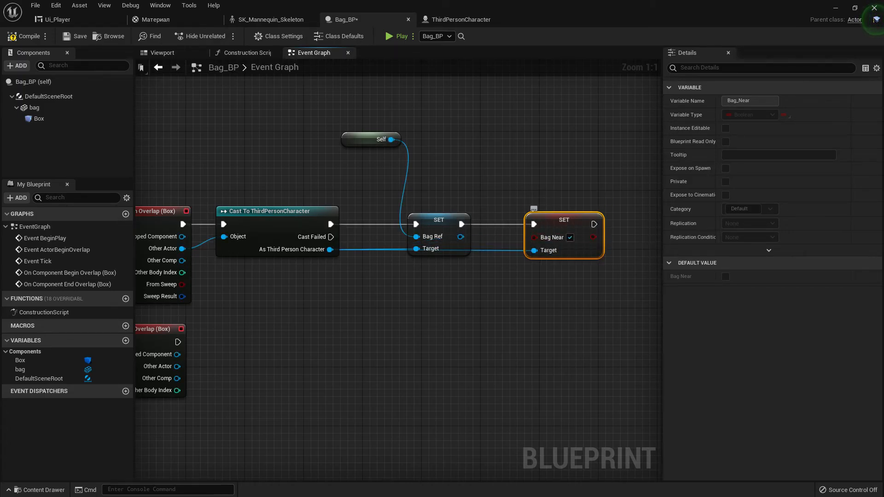
- Duplicate the Cast To ThirdPersonCharacter node for the End Overlap event and wire its execution and Other Actor into it
click(315, 220)
key(ctrl+c)
key(ctrl+v)
drag(585, 249, 202, 350)
drag(253, 336, 282, 330)
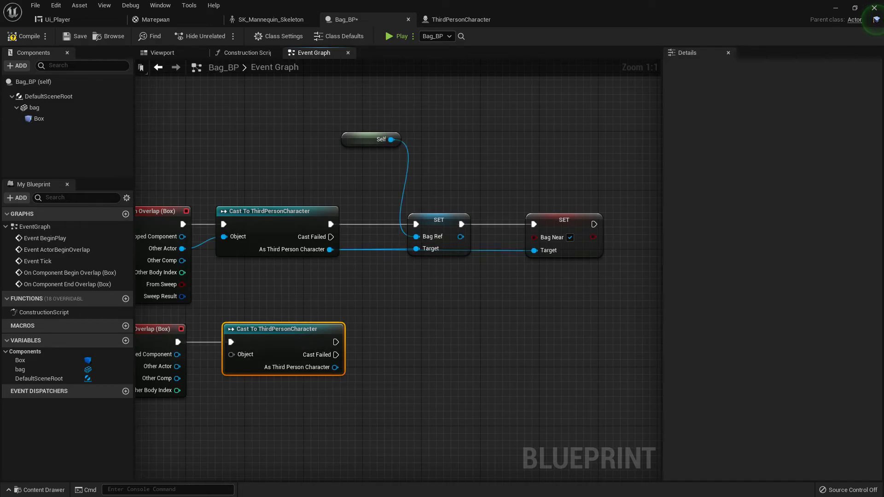
drag(217, 360, 233, 355)
- Duplicate Set Bag Near after the End Overlap cast with Bag Near disabled, wire execution and target, then compile and save Bag_BP
click(585, 230)
key(ctrl+c)
key(ctrl+v)
drag(615, 243, 327, 381)
click(423, 341)
drag(425, 328, 426, 336)
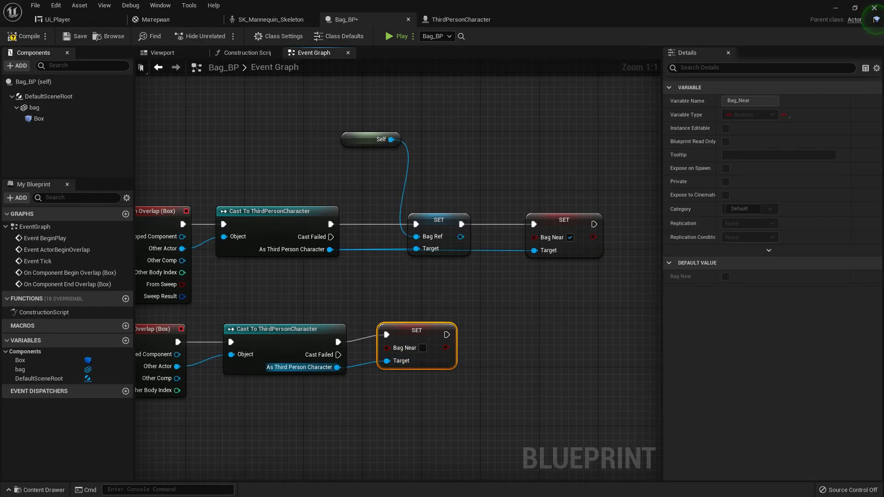
click(15, 37)
key(ctrl+s)
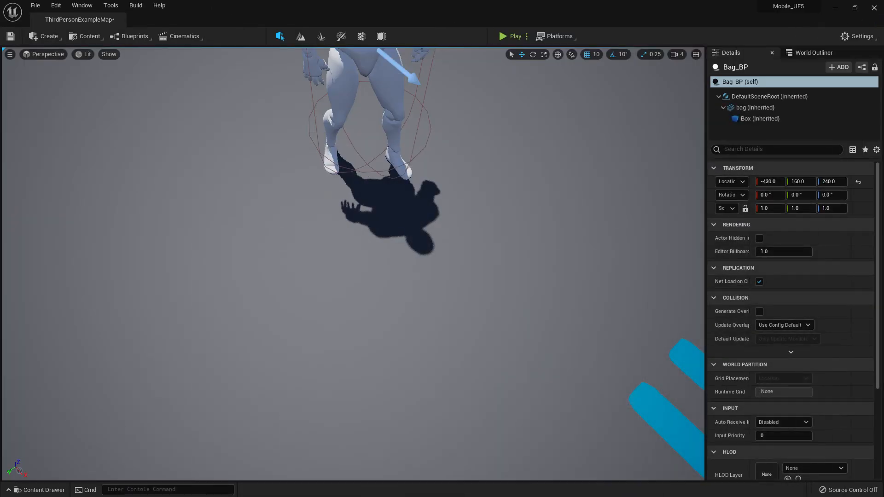
- Play the level, walk the character to the backpack, test picking it up, and stop the session
key(alt+p)
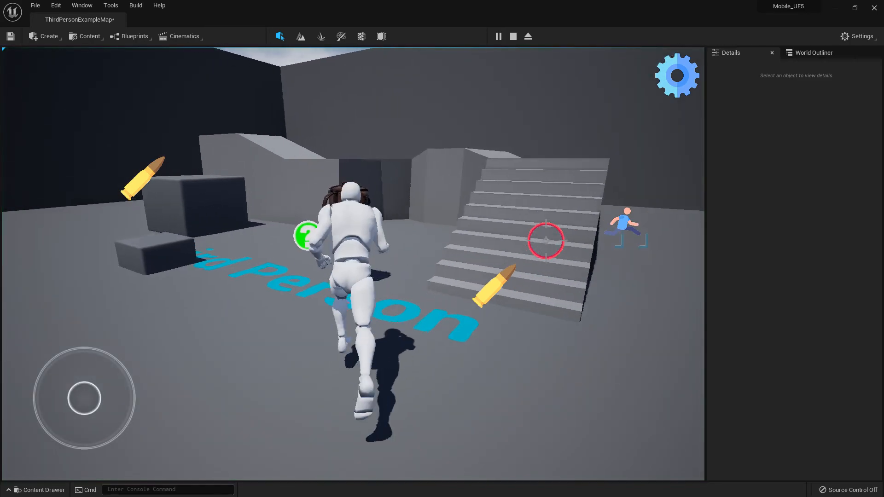
key(s)
key(a)
key(w)
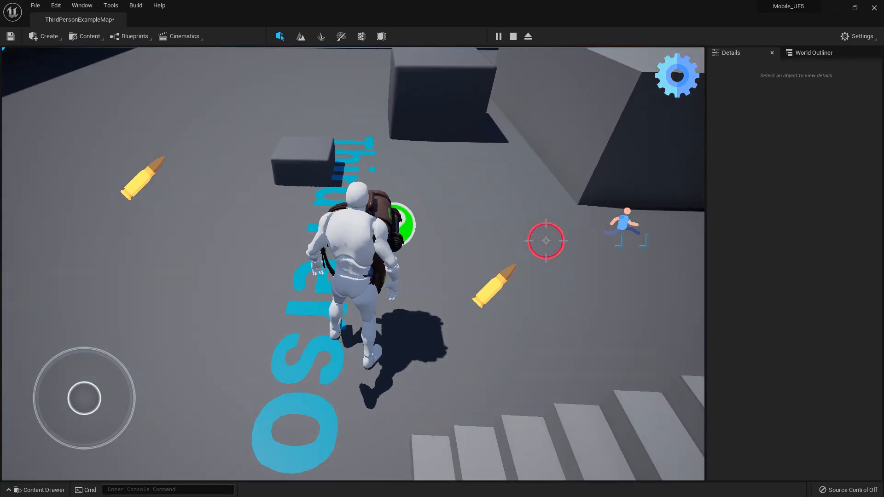
key(w)
key(a)
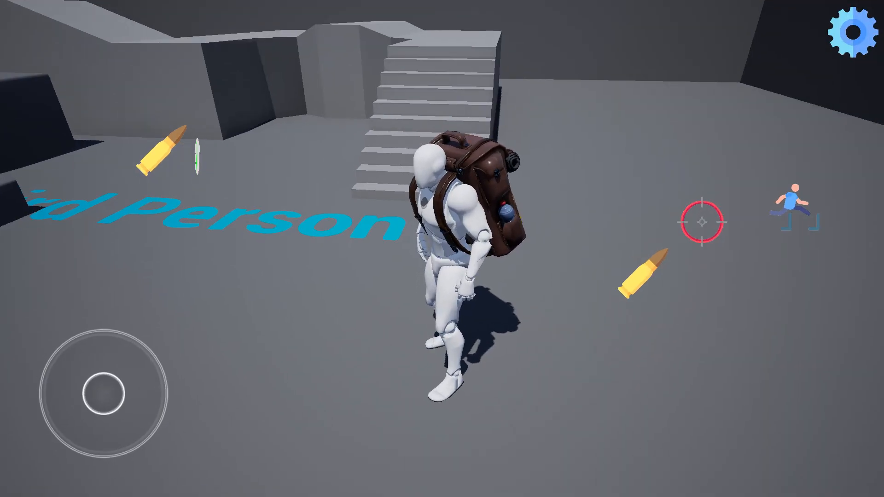
click(513, 36)
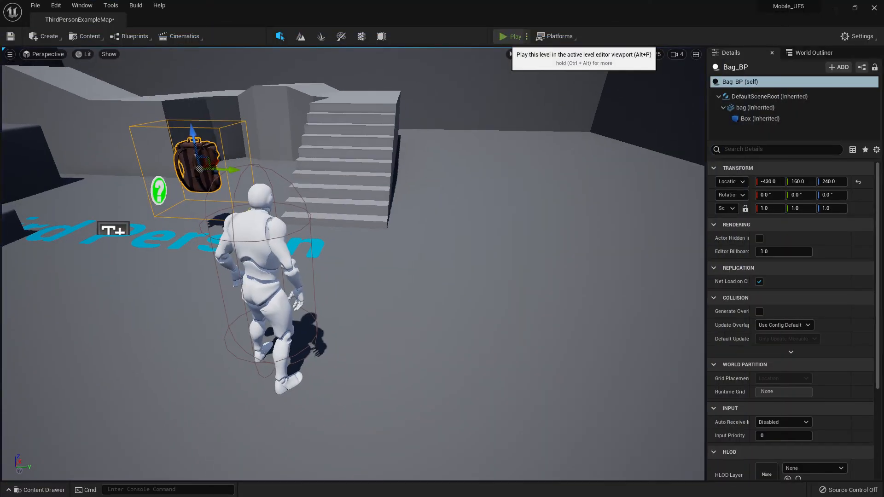
- Play the level again, run the character up to the backpack, and pick it up
click(512, 37)
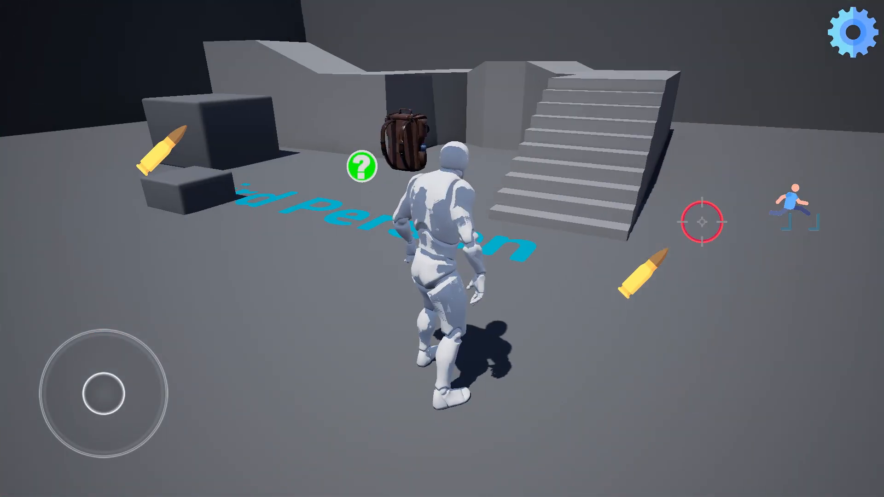
key(w)
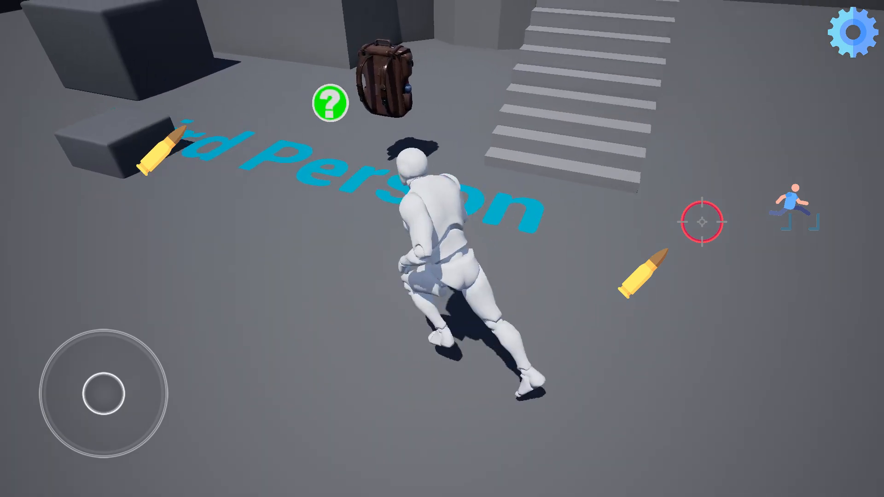
key(w)
key(d)
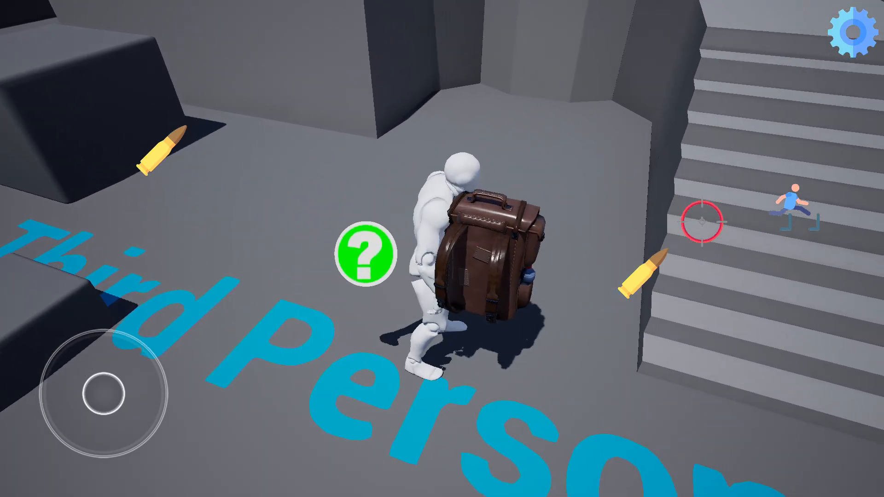
key(s)
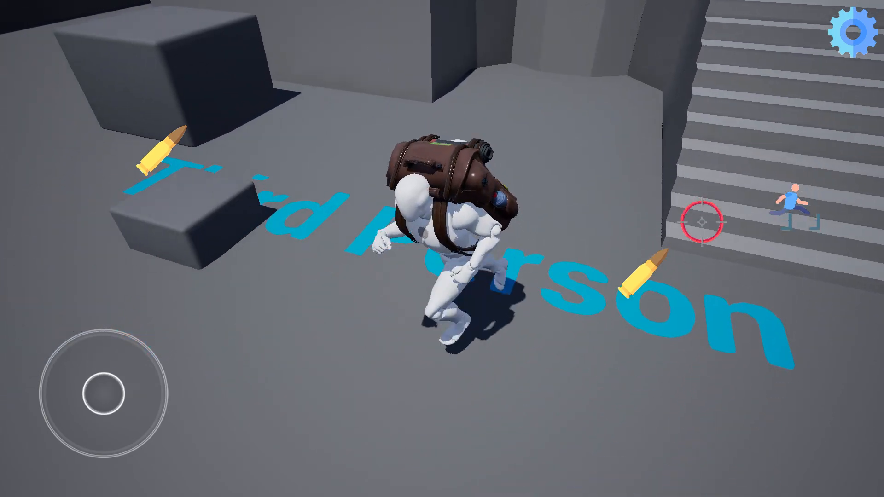
- Run and jump the character over the stairs and around the level to check the backpack attachment from several angles
key(w)
key(d)
key(space)
key(w)
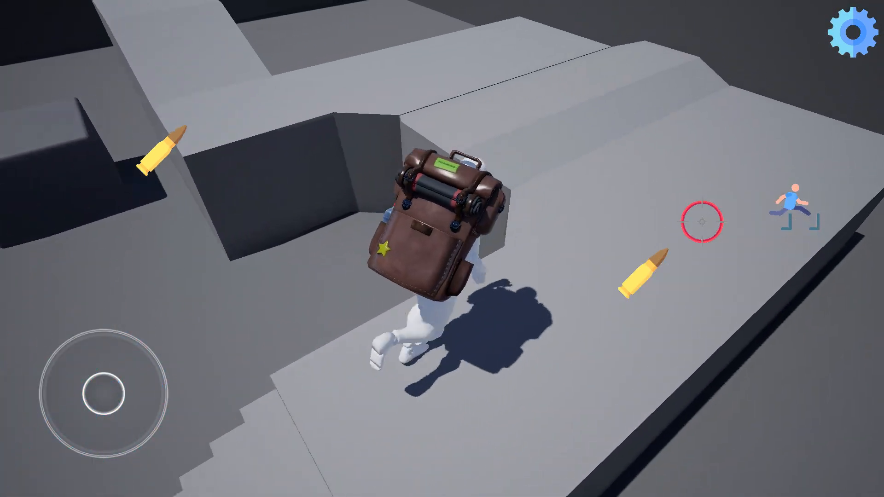
key(d)
key(a)
key(a)
key(s)
key(d)
key(w)
key(d)
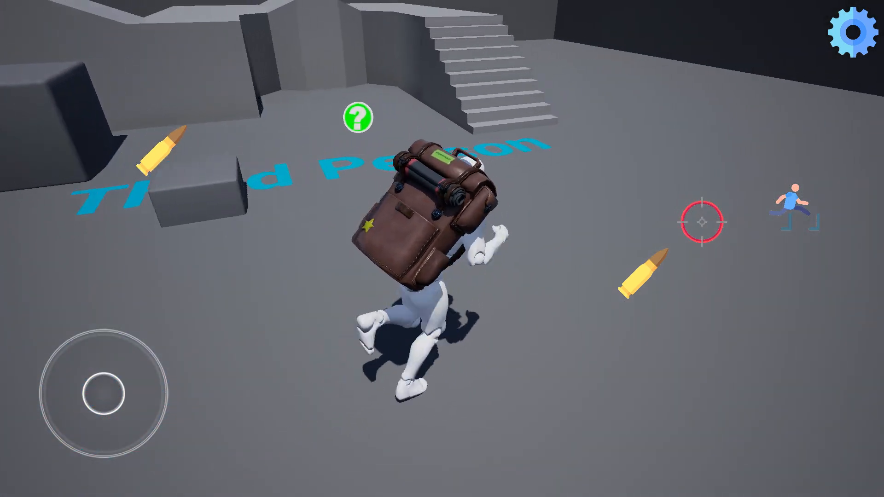
key(w)
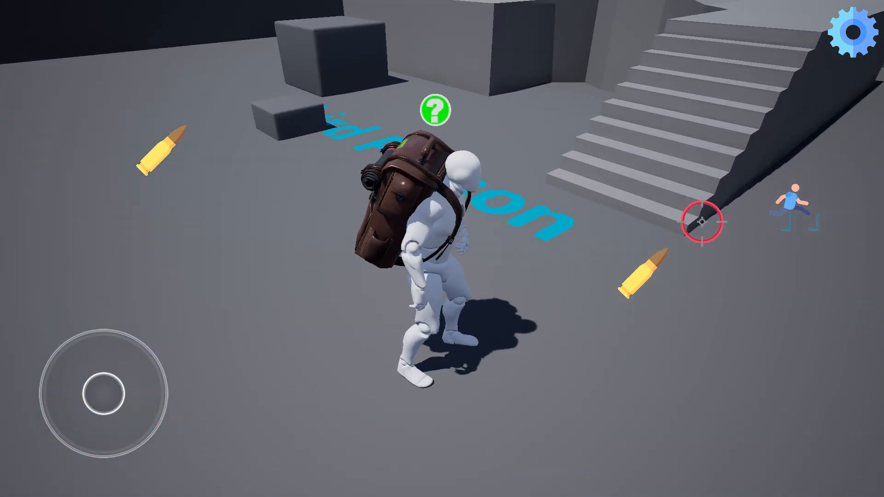